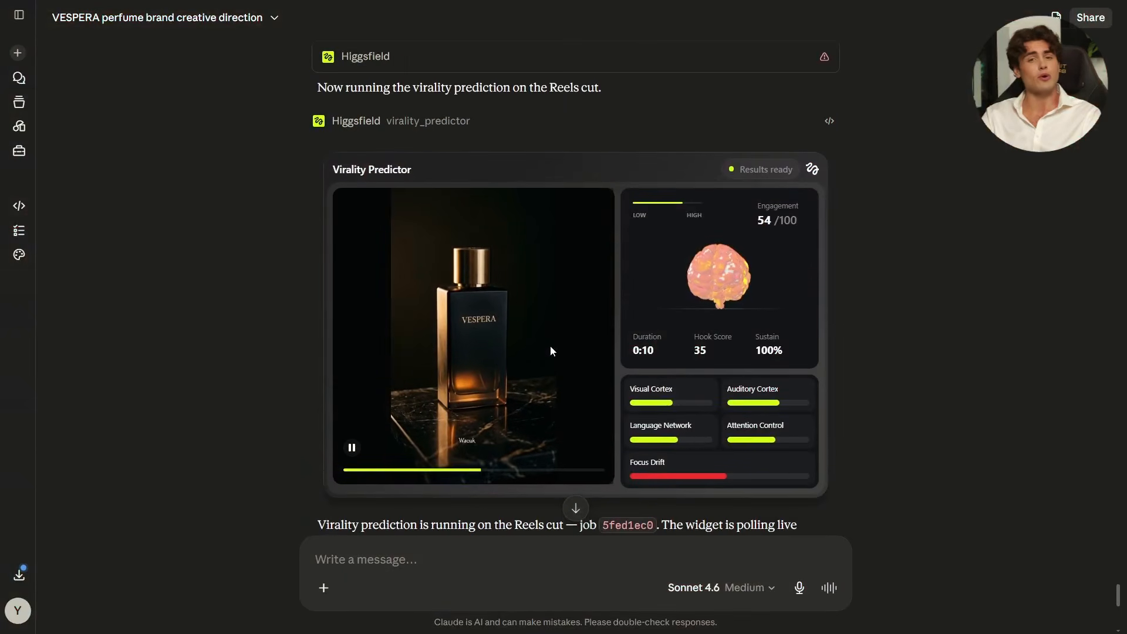
{"action": "scroll", "coordinate": [551, 351], "scroll_direction": "down", "scroll_amount": 1}
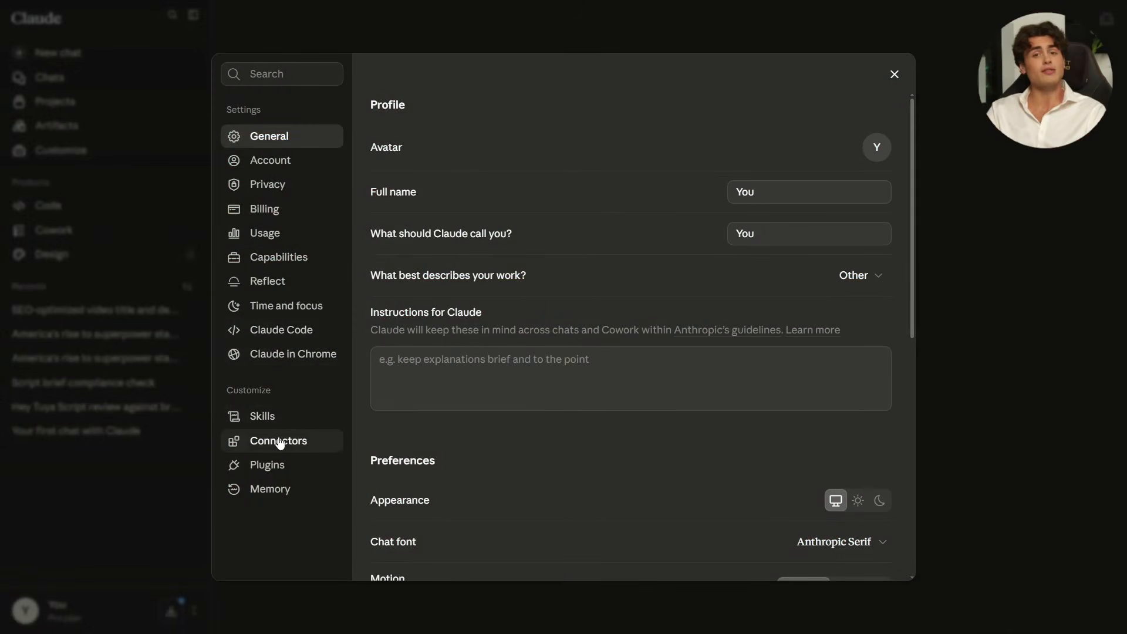
{"action": "left_click", "coordinate": [280, 442]}
{"action": "left_click", "coordinate": [841, 74]}
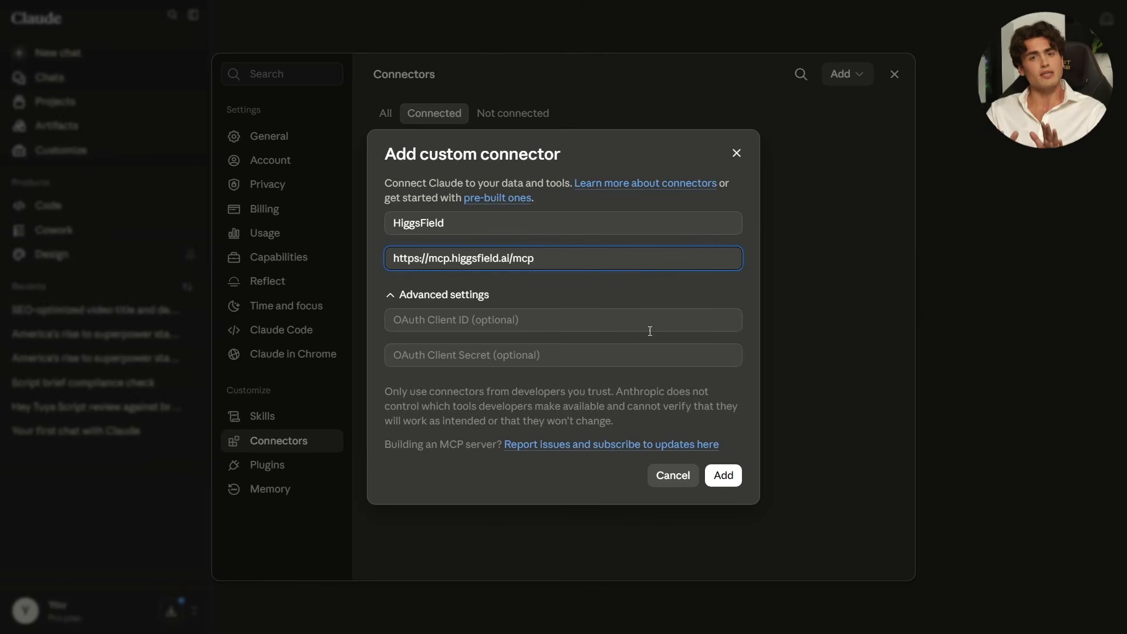
{"action": "left_click", "coordinate": [723, 474]}
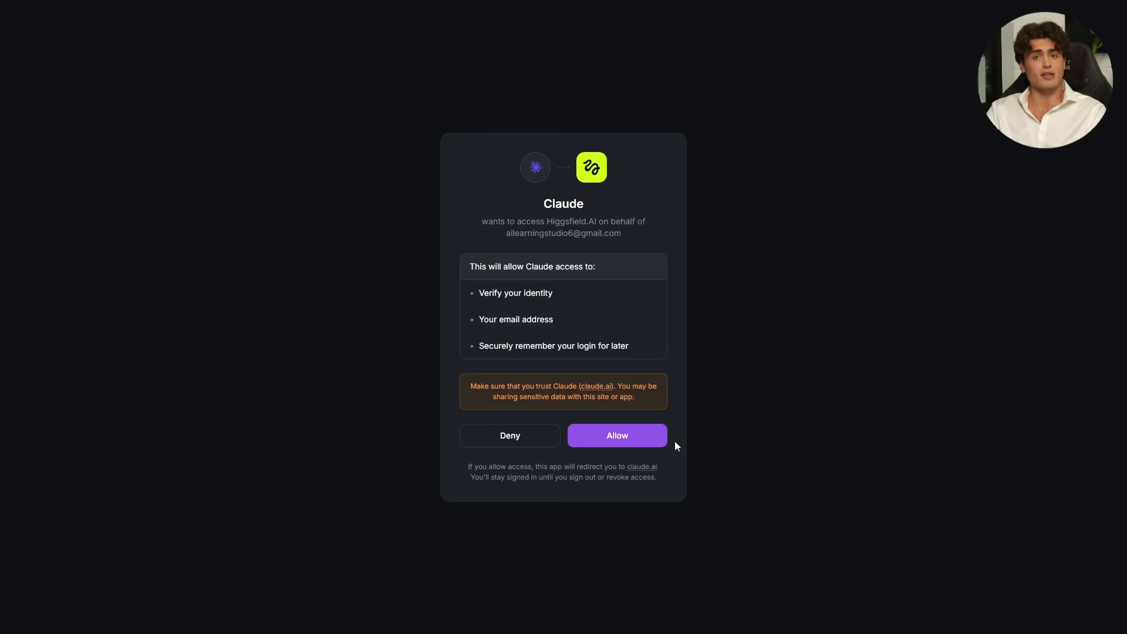
{"action": "left_click", "coordinate": [630, 447]}
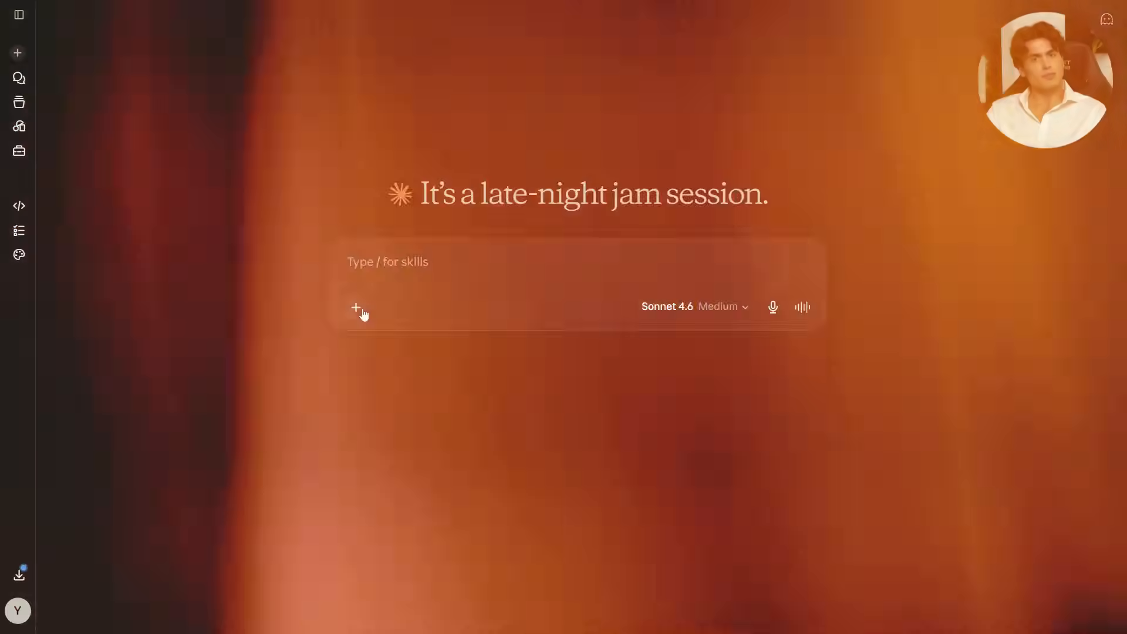
- Check the new chat's add options and browse the image and video models on the Higgsfield site
{"action": "left_click", "coordinate": [356, 307]}
{"action": "mouse_move", "coordinate": [444, 451]}
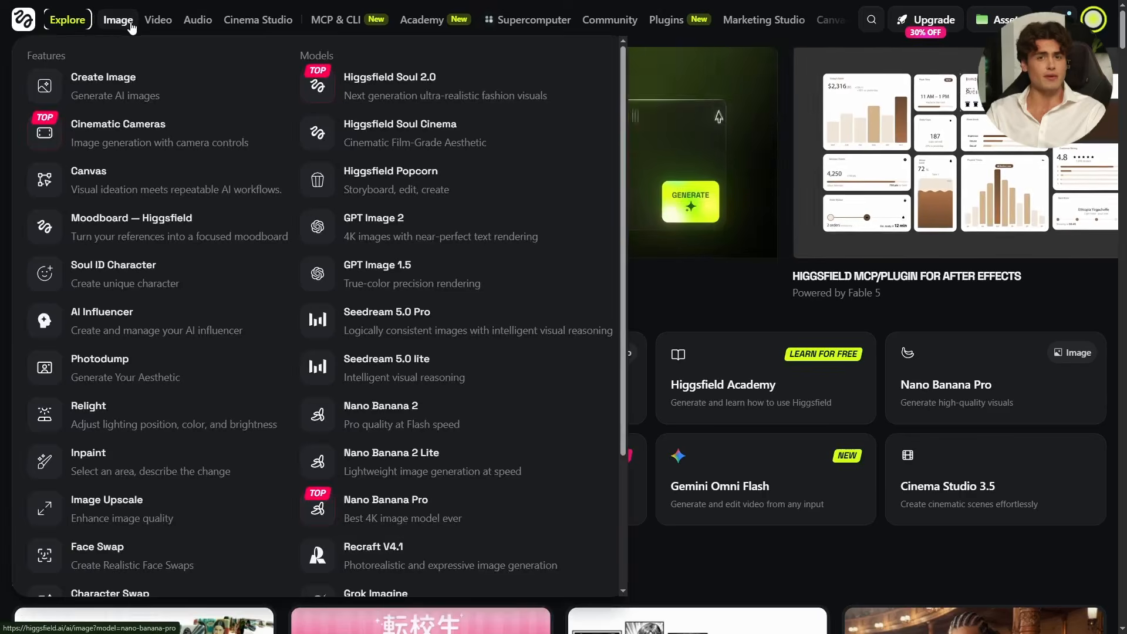
{"action": "mouse_move", "coordinate": [158, 19]}
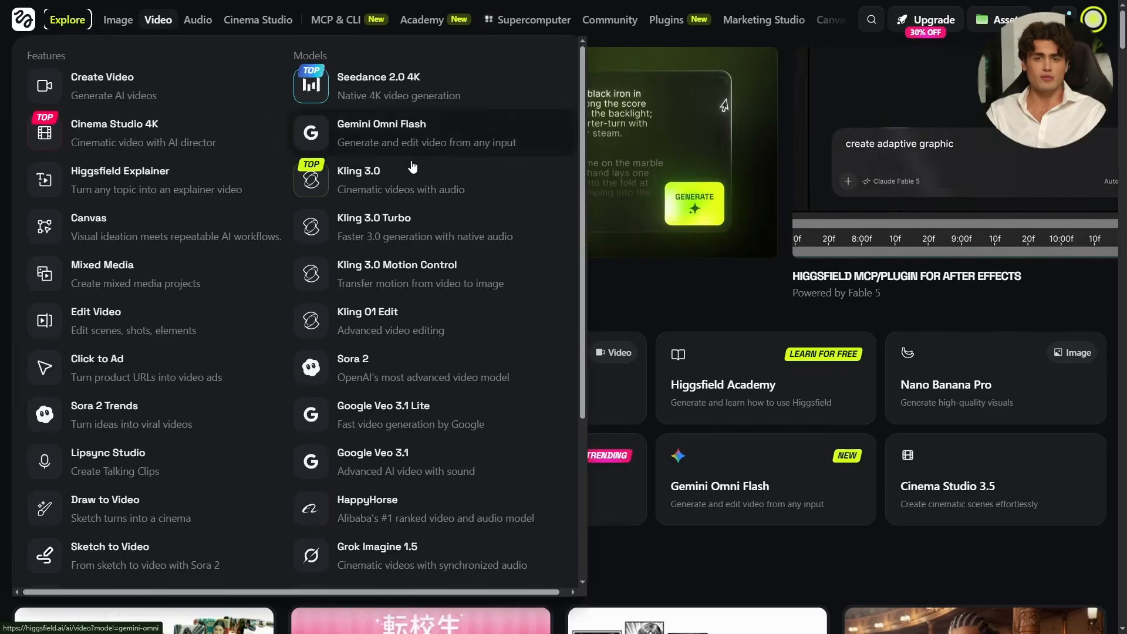
{"action": "mouse_move", "coordinate": [118, 21]}
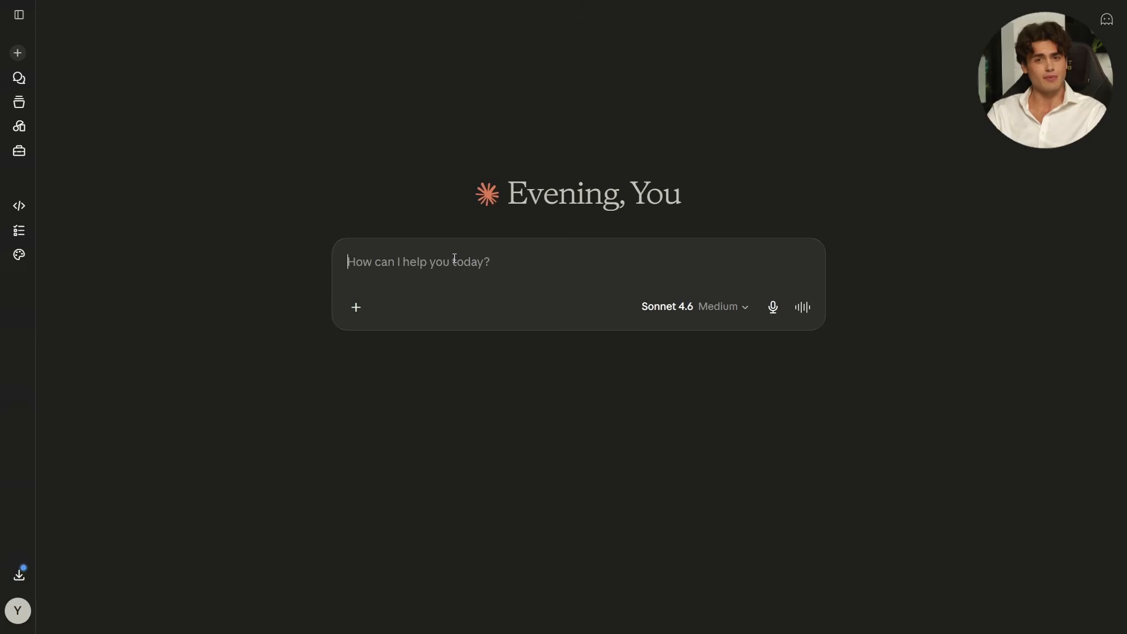
- Brief a new chat on launching the perfume brand VESPERA, positioned as dark, minimal, expensive-feeling and aimed at 25 to 40 year olds
{"action": "type", "text": "I'm launching a perfume brand called VESPERA. Positioning: dark, minimal, expensive-feeling, aimed at 25 to 40 year olds who buy fragrance as a signature, not a trend. Write me a short creative direction — visual world, colour palette, lighting language, materials, and three tagline options. Keep it tight, I'm going to build every asset in this chat from it"}
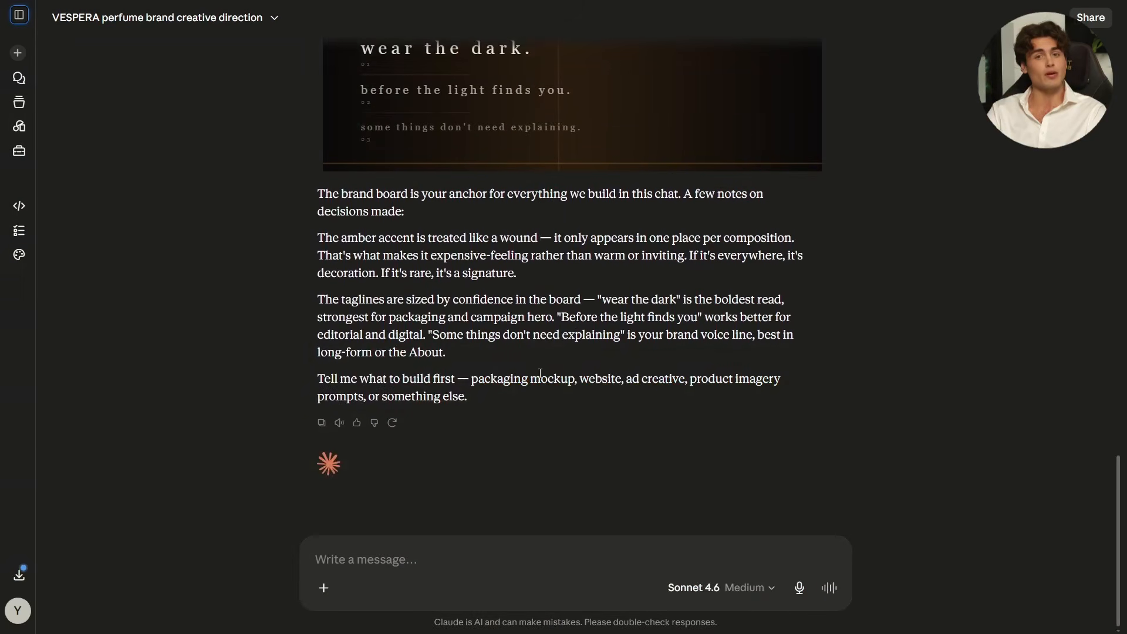
- Review the VESPERA creative direction, including the brand board, taglines, typography, materials, lighting language and colour palette
{"action": "scroll", "coordinate": [554, 396], "scroll_direction": "up", "scroll_amount": 3}
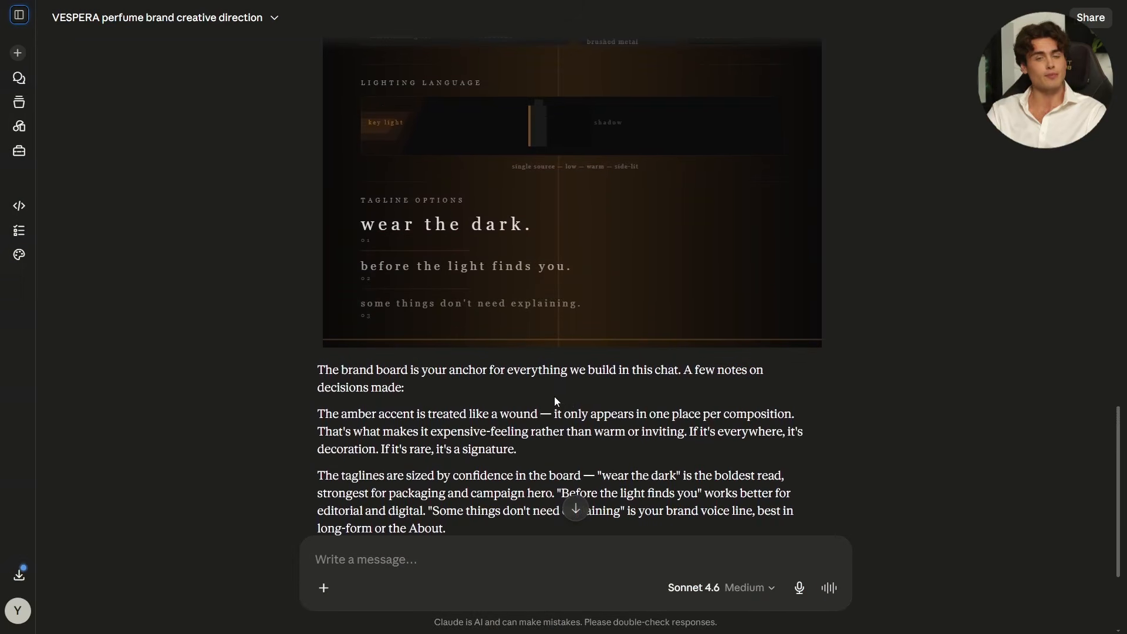
{"action": "scroll", "coordinate": [554, 396], "scroll_direction": "up", "scroll_amount": 4}
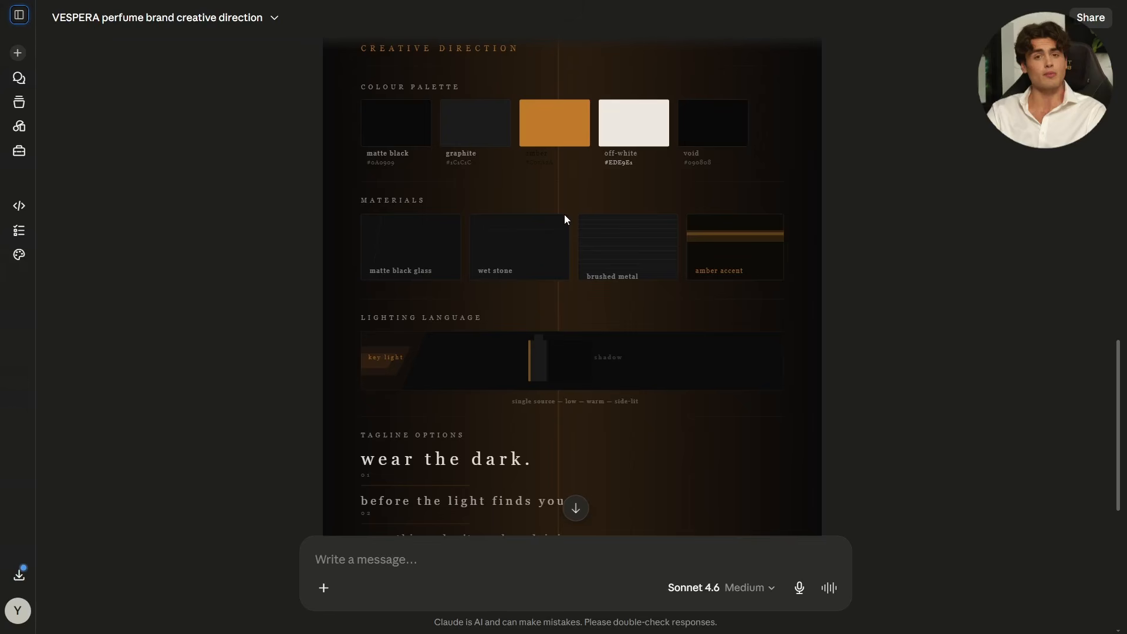
{"action": "scroll", "coordinate": [564, 220], "scroll_direction": "up", "scroll_amount": 6}
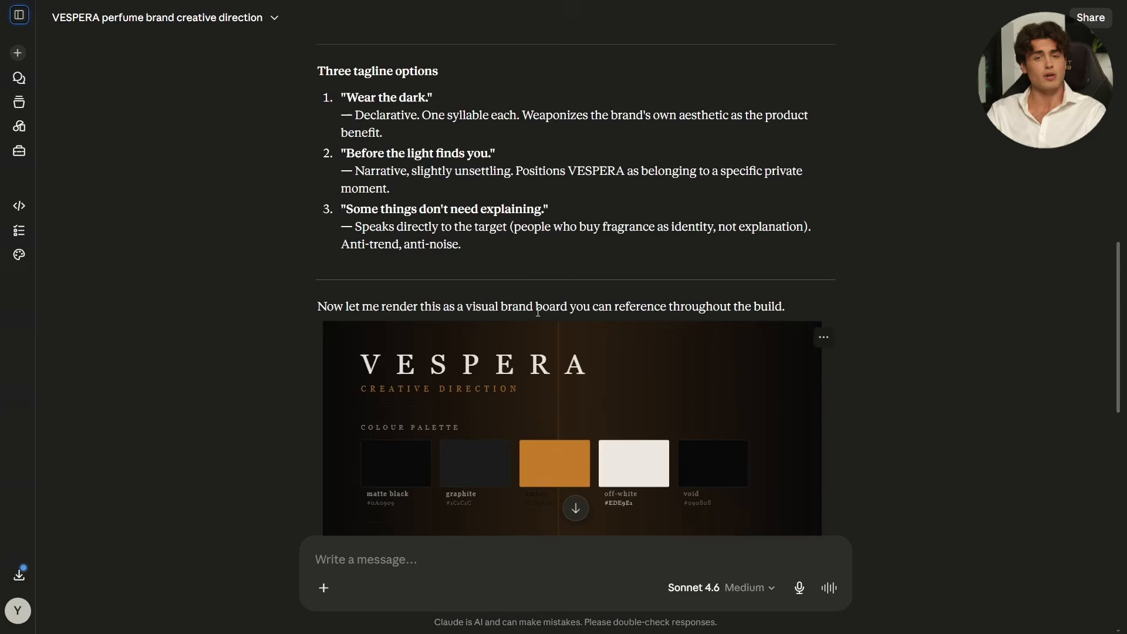
{"action": "scroll", "coordinate": [576, 339], "scroll_direction": "up", "scroll_amount": 2}
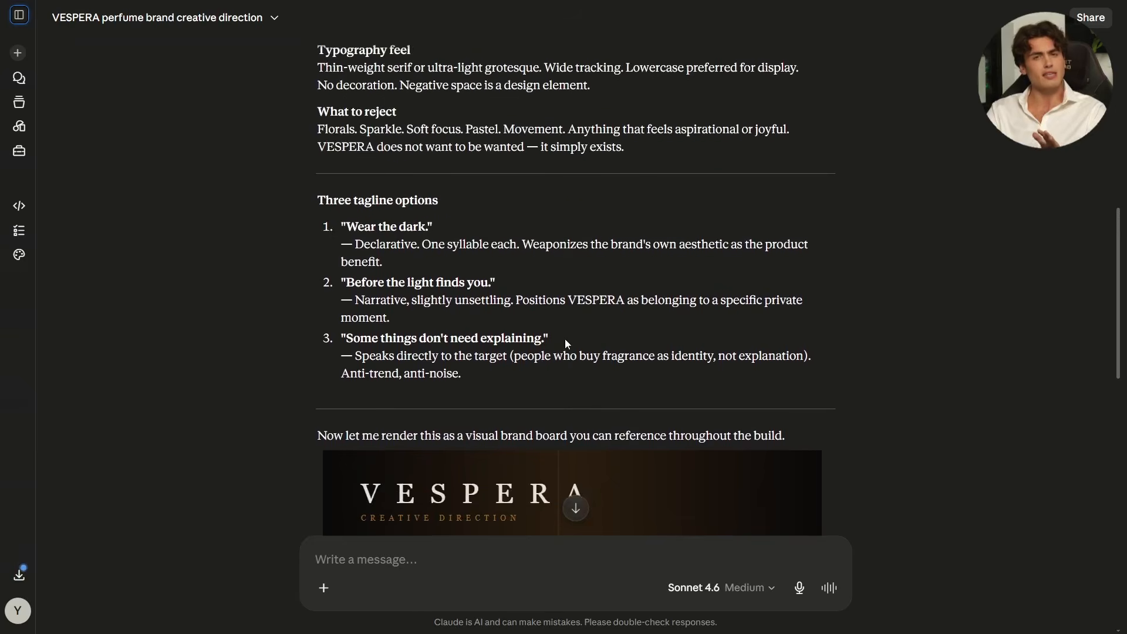
{"action": "scroll", "coordinate": [573, 329], "scroll_direction": "up", "scroll_amount": 3}
{"action": "scroll", "coordinate": [582, 330], "scroll_direction": "up", "scroll_amount": 2}
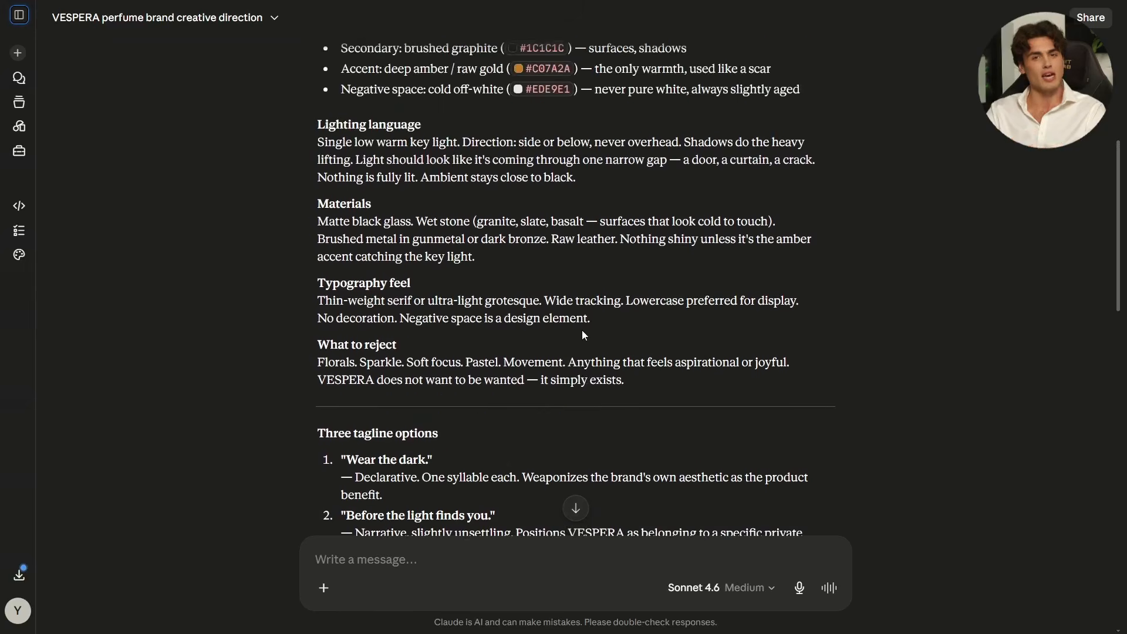
{"action": "scroll", "coordinate": [582, 335], "scroll_direction": "up", "scroll_amount": 1}
{"action": "scroll", "coordinate": [508, 332], "scroll_direction": "up", "scroll_amount": 2}
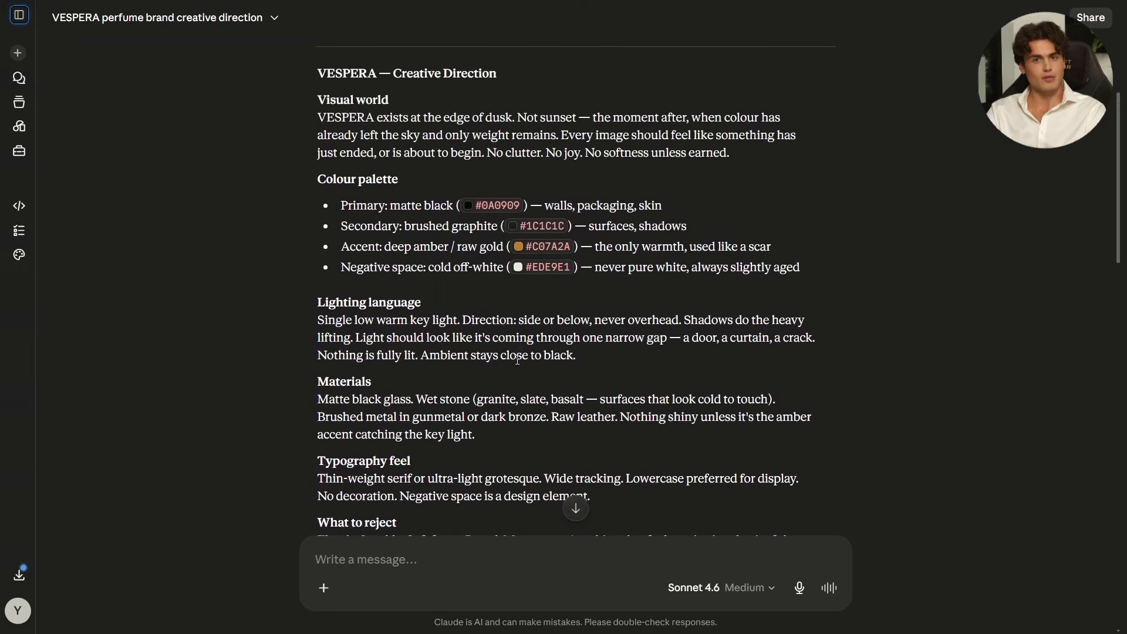
{"action": "scroll", "coordinate": [508, 361], "scroll_direction": "up", "scroll_amount": 1}
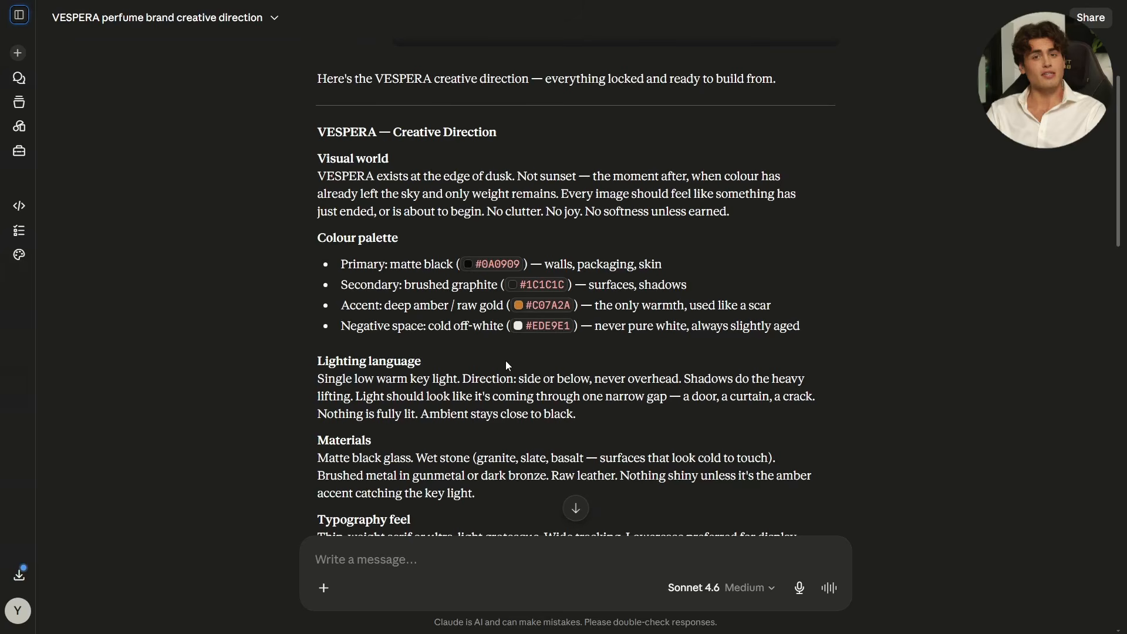
{"action": "scroll", "coordinate": [505, 360], "scroll_direction": "down", "scroll_amount": 2}
{"action": "scroll", "coordinate": [455, 347], "scroll_direction": "down", "scroll_amount": 4}
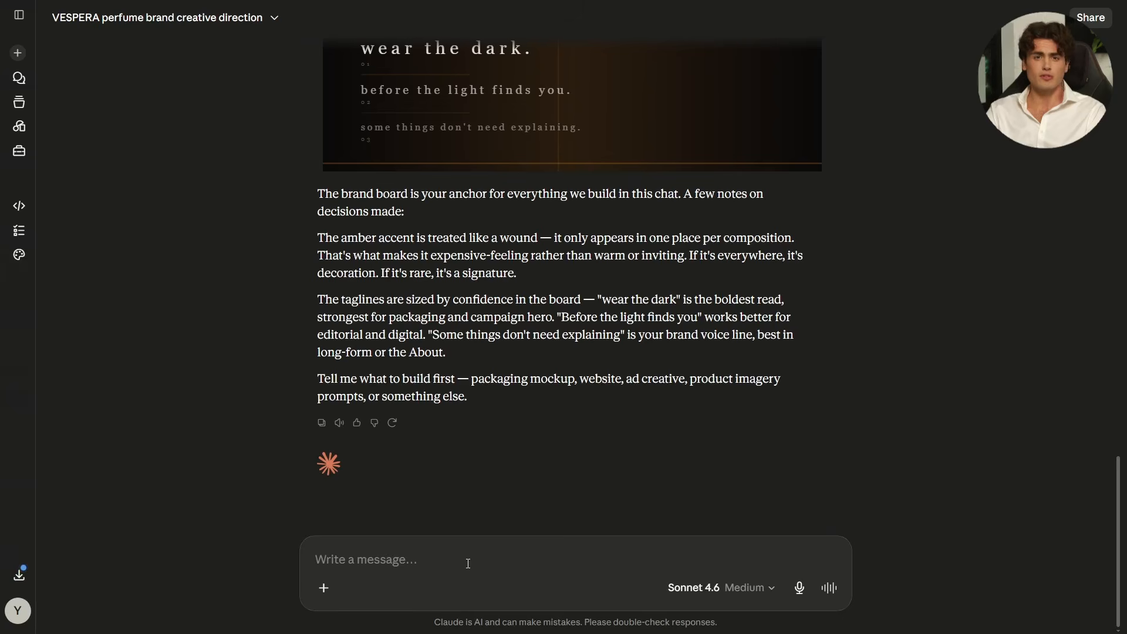
- Request a premium product photograph of the matte black VESPERA bottle with a brushed brass cap, and compare the two variations enlarged
{"action": "type", "text": "Premium product photograph of a perfume bottle. Matte black rectangular glass, brushed brass cap. The word 'VESPERA' printed in fine serif type across the front of the bottle. Wet dark stone surface. Single warm key light from the left, deep shadow on the right. Photorealistic, 4K, editorial fragrance campaign. Use Higgsfield AI"}
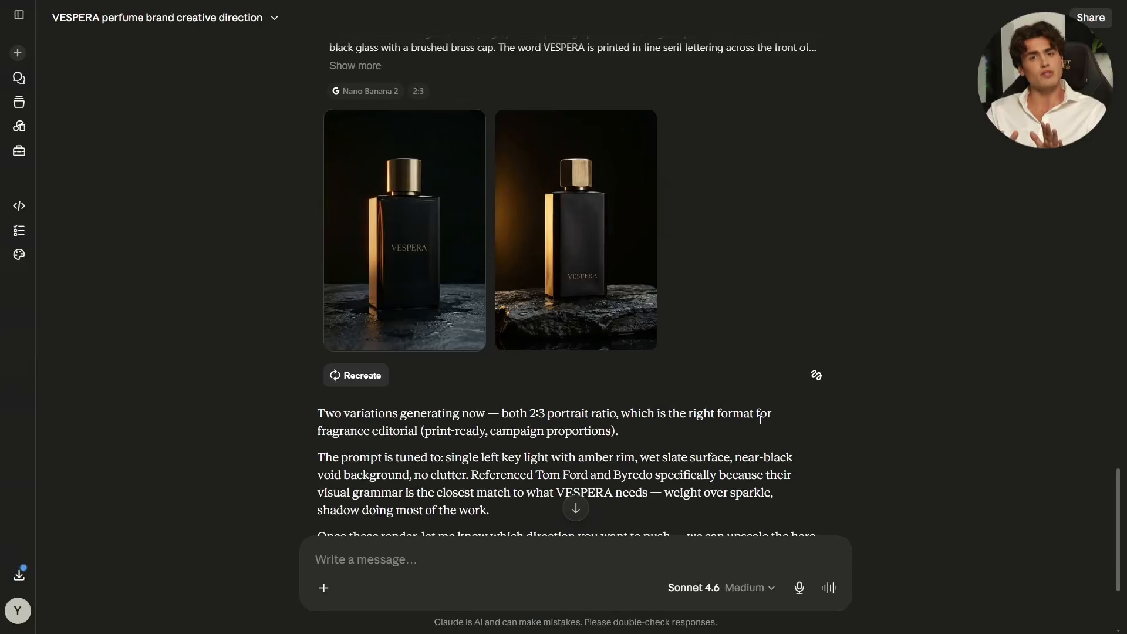
{"action": "scroll", "coordinate": [760, 419], "scroll_direction": "down", "scroll_amount": 2}
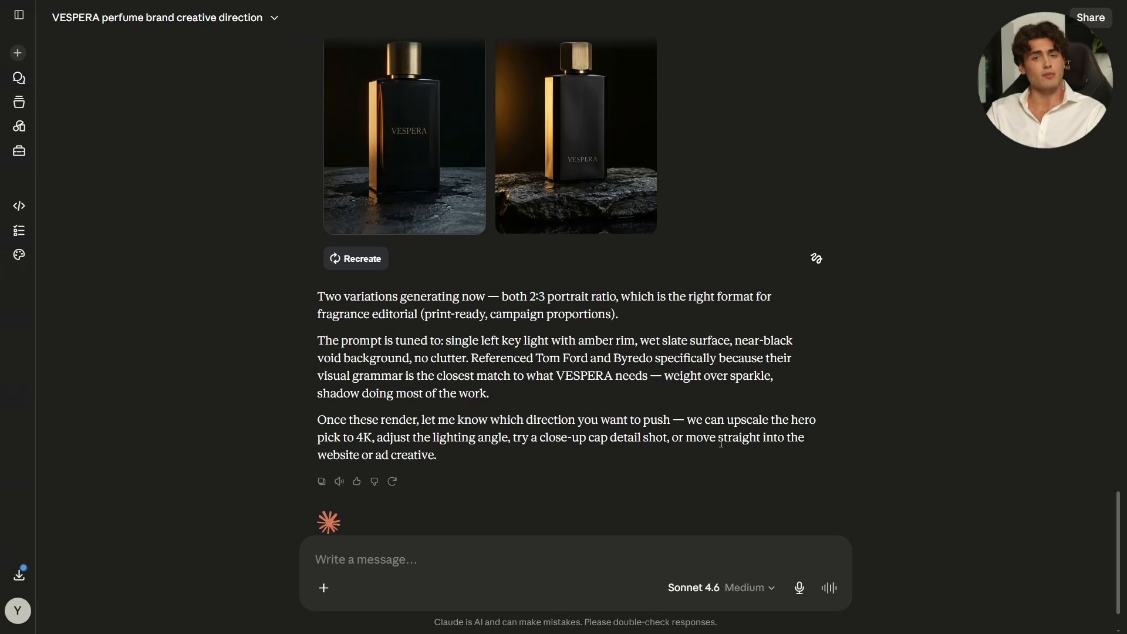
{"action": "scroll", "coordinate": [969, 447], "scroll_direction": "up", "scroll_amount": 3}
{"action": "left_click", "coordinate": [593, 337]}
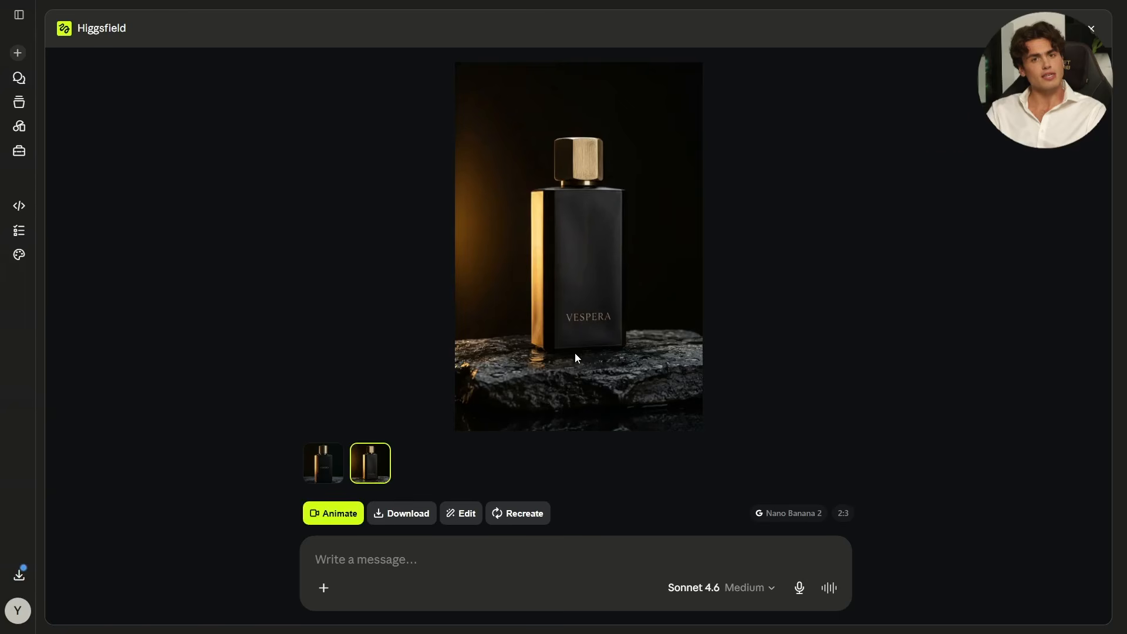
{"action": "left_click", "coordinate": [326, 478]}
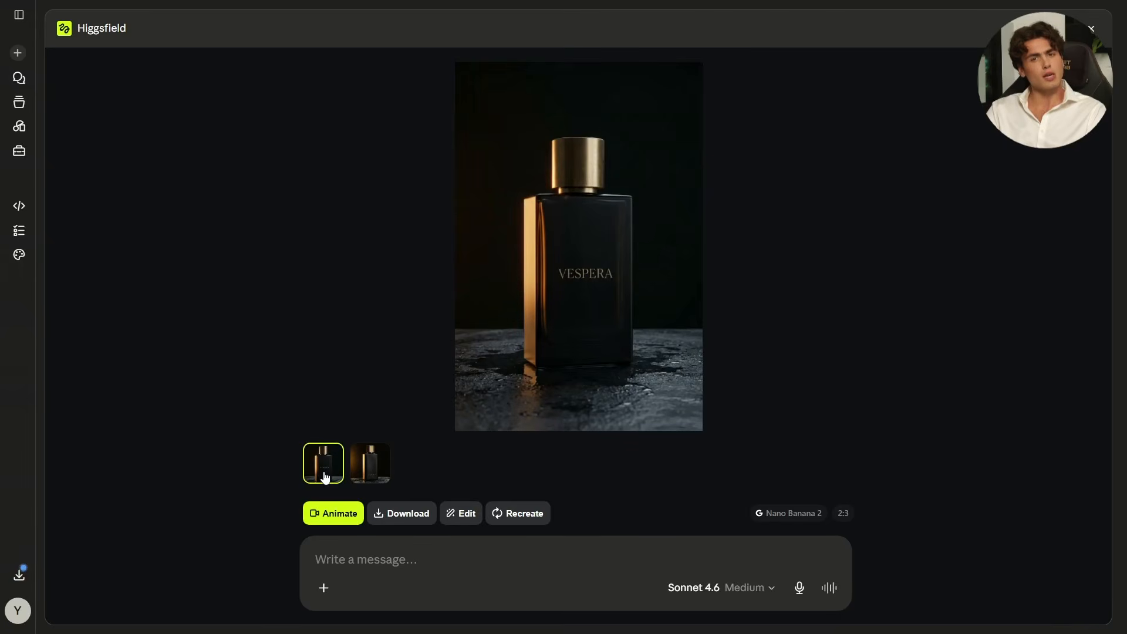
{"action": "left_click", "coordinate": [389, 479]}
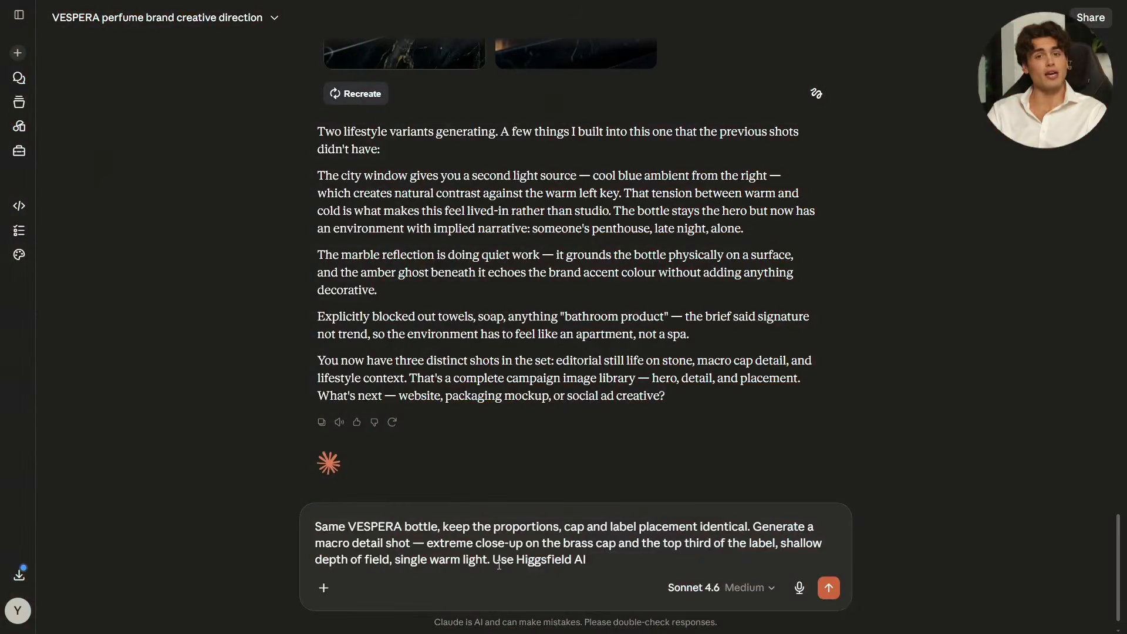
- Request a macro detail shot of the same bottle's brass cap and top third of the label, with shallow depth of field and single warm light
{"action": "left_click", "coordinate": [828, 587]}
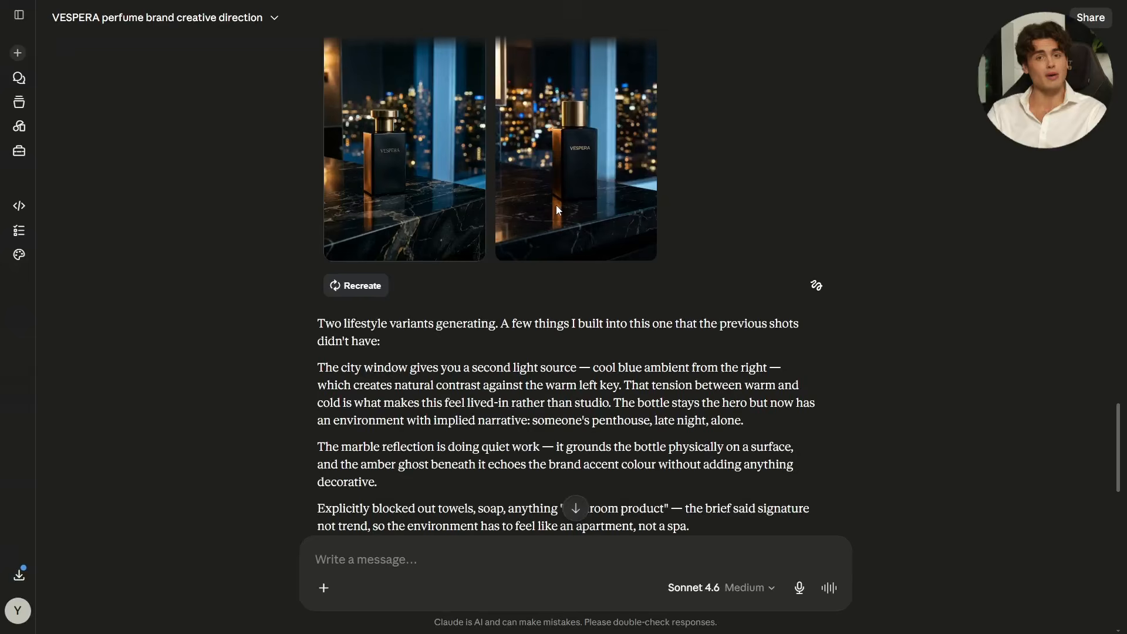
{"action": "scroll", "coordinate": [555, 206], "scroll_direction": "up", "scroll_amount": 3}
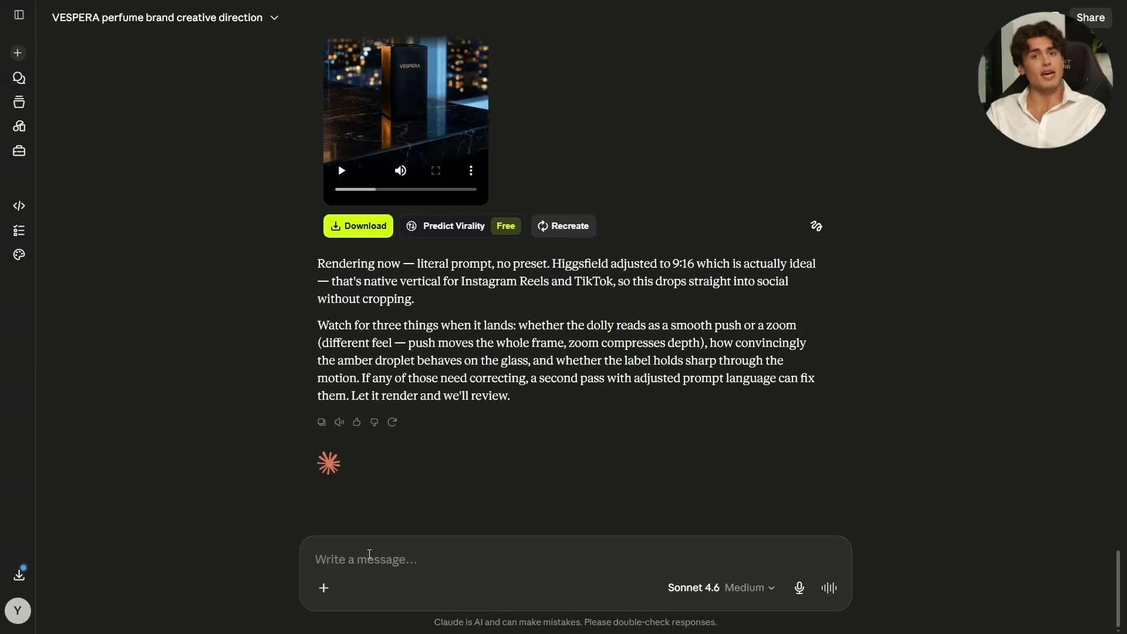
- Request a 10-second Higgsfield animation of the hero image with a slow dolly push-in, an amber drop running down the glass and a sharp label
{"action": "type", "text": "Animate this hero image. Slow cinematic dolly push-in toward the bottle. A single drop of amber liquid runs down the glass in slow motion. The warm key light stays exactly consistent. The VESPERA label stays sharp and readable from the first frame to the last. 10 seconds. Use Higgsfield AI.\""}
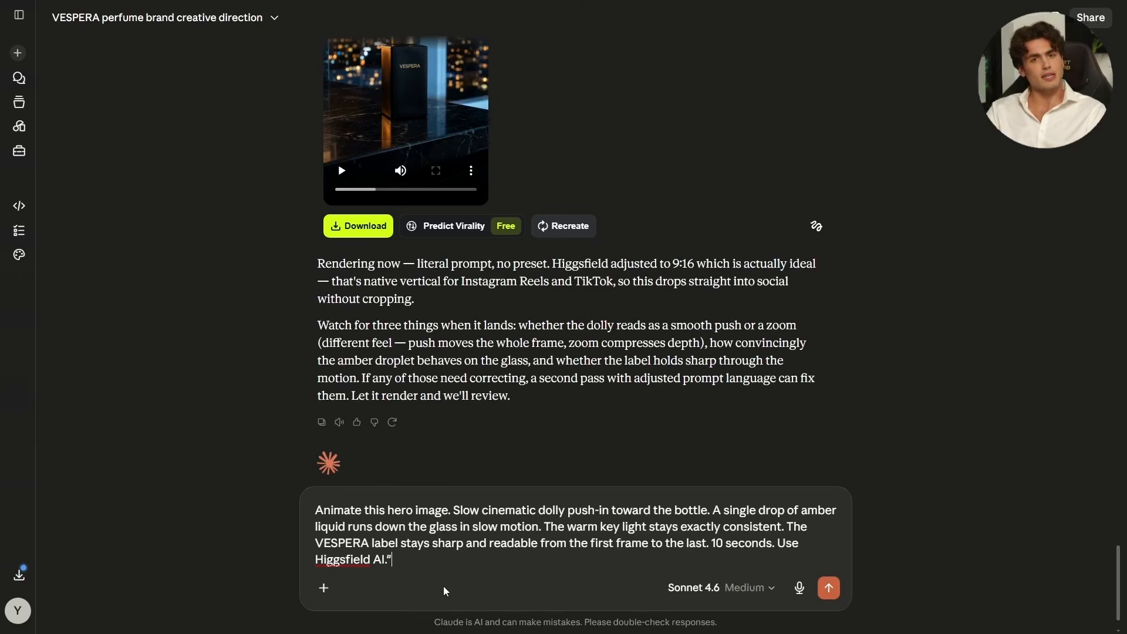
{"action": "key", "text": "Return"}
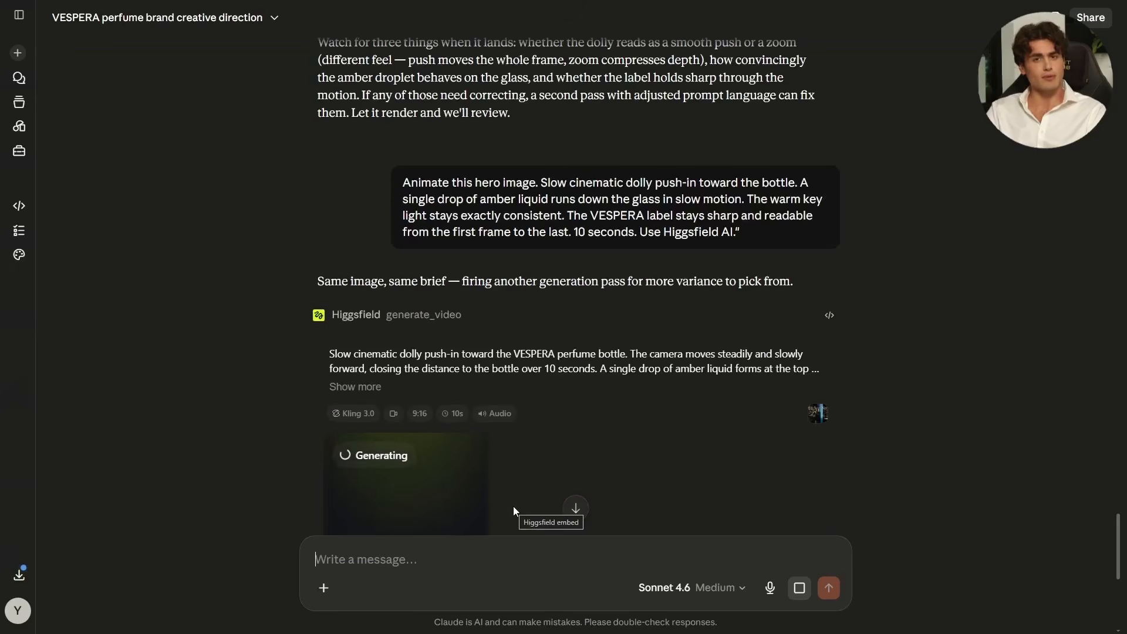
{"action": "scroll", "coordinate": [445, 357], "scroll_direction": "down", "scroll_amount": 5}
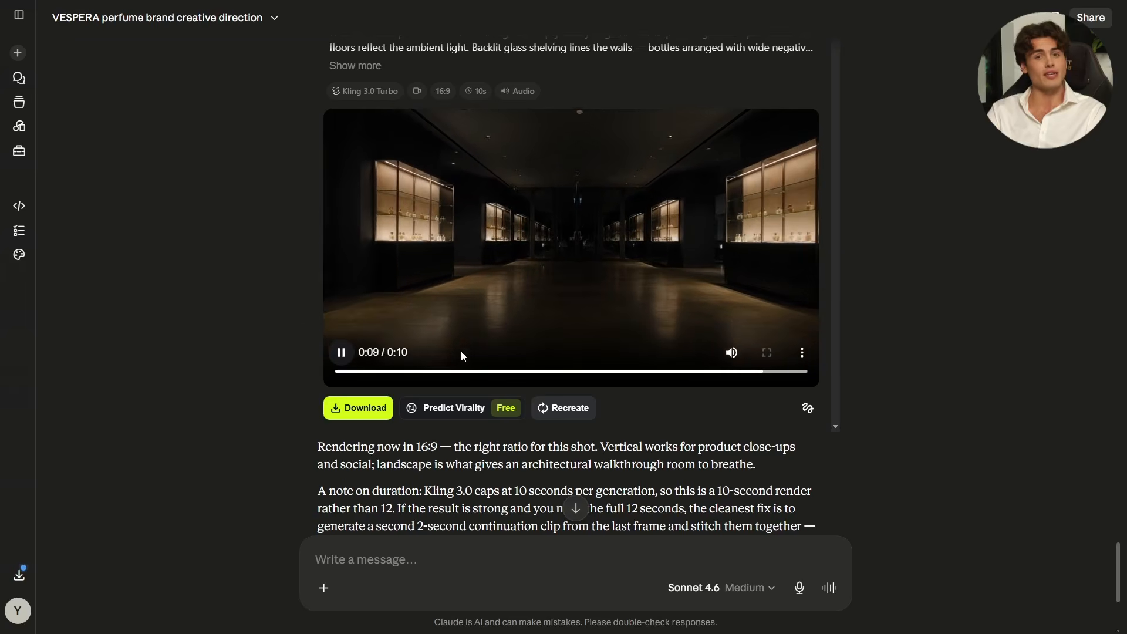
- Preview the generated boutique walkthrough video
{"action": "left_click", "coordinate": [342, 352]}
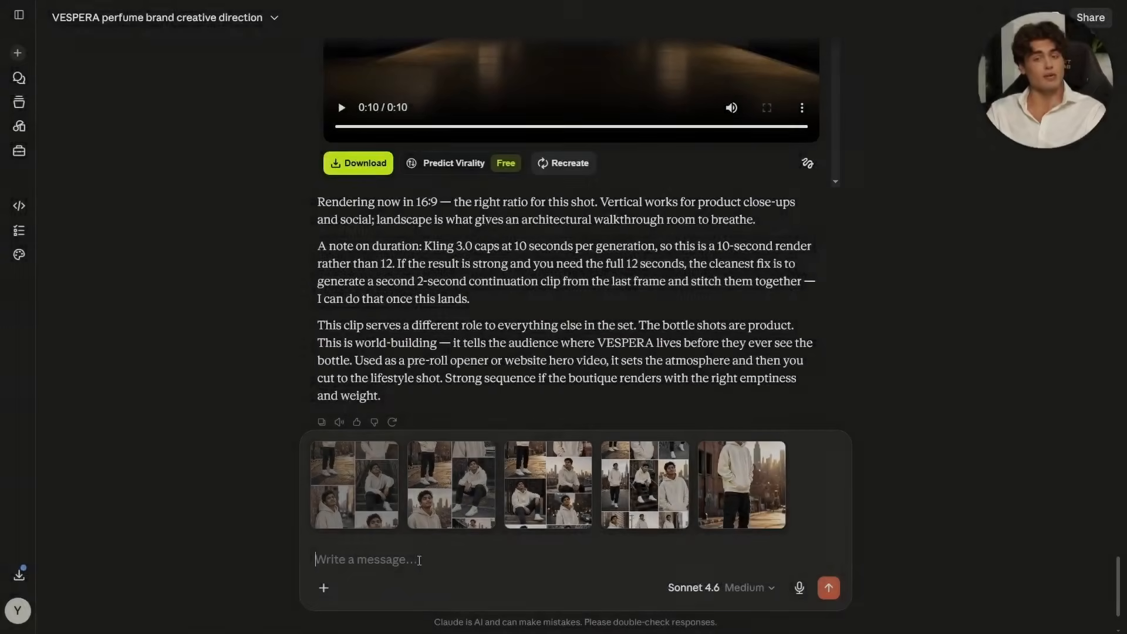
- Request training of a Soul Character named Vespera Face from the five attached reference images, for reuse across the whole campaign
{"action": "type", "text": "Train a Soul Character from these reference images. Name it Vespera Face. I'll be reusing this character across the whole campaign. Use Higgsfield AI"}
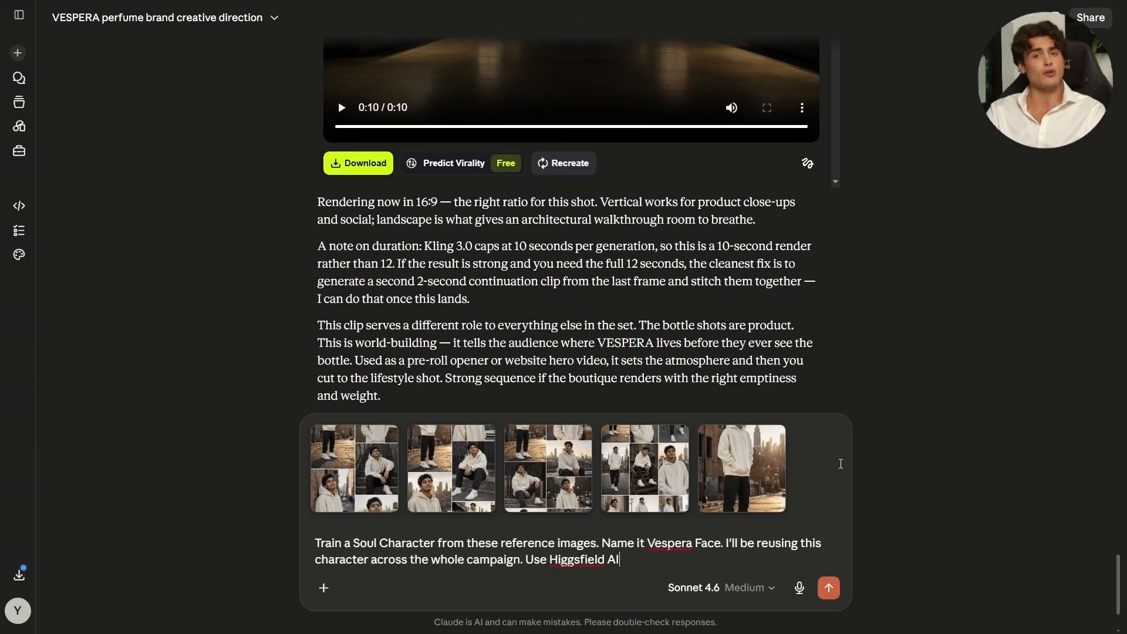
{"action": "left_click", "coordinate": [828, 589]}
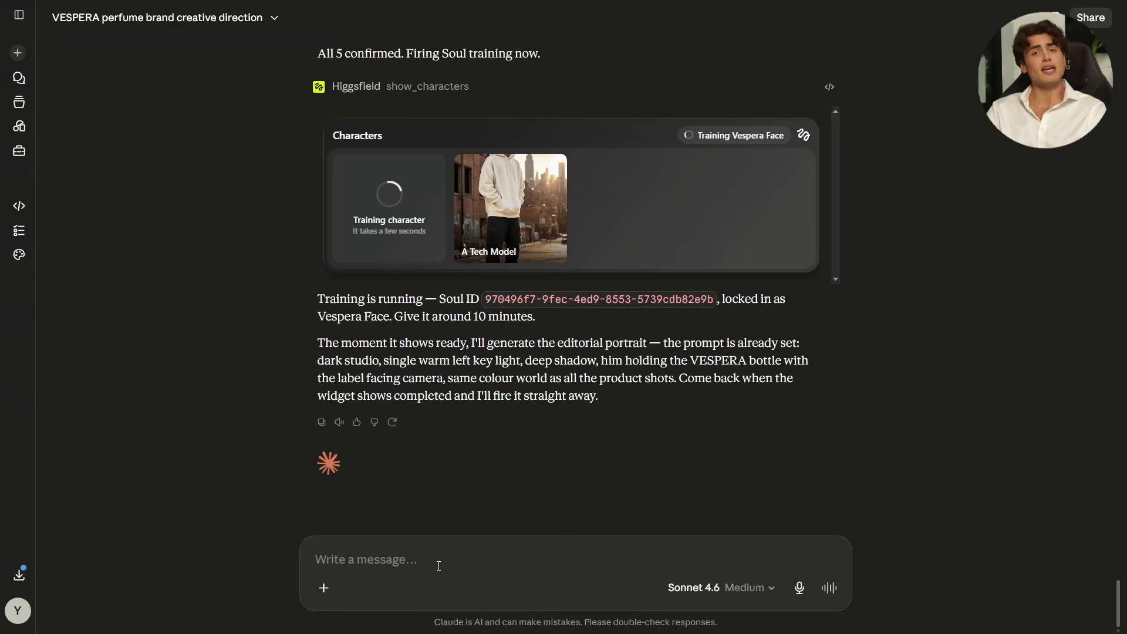
- Request a dark-studio editorial portrait of Vespera Face holding the VESPERA bottle in a single warm key light, and review the studio and street portraits
{"action": "type", "text": "Generate an editorial portrait of the Vespera Face holding the VESPERA bottle. Dark studio, single warm key light from the left, deep shadow, same colour world as the product shots. Use Higgsfield AI.\""}
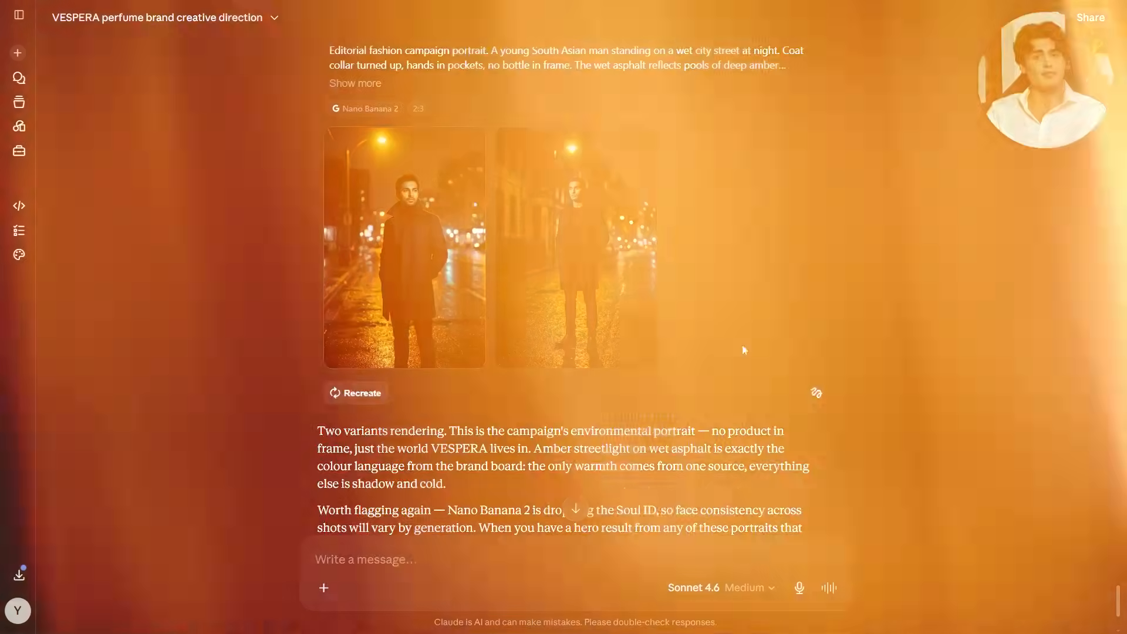
{"action": "scroll", "coordinate": [797, 346], "scroll_direction": "up", "scroll_amount": 2}
{"action": "scroll", "coordinate": [796, 346], "scroll_direction": "up", "scroll_amount": 8}
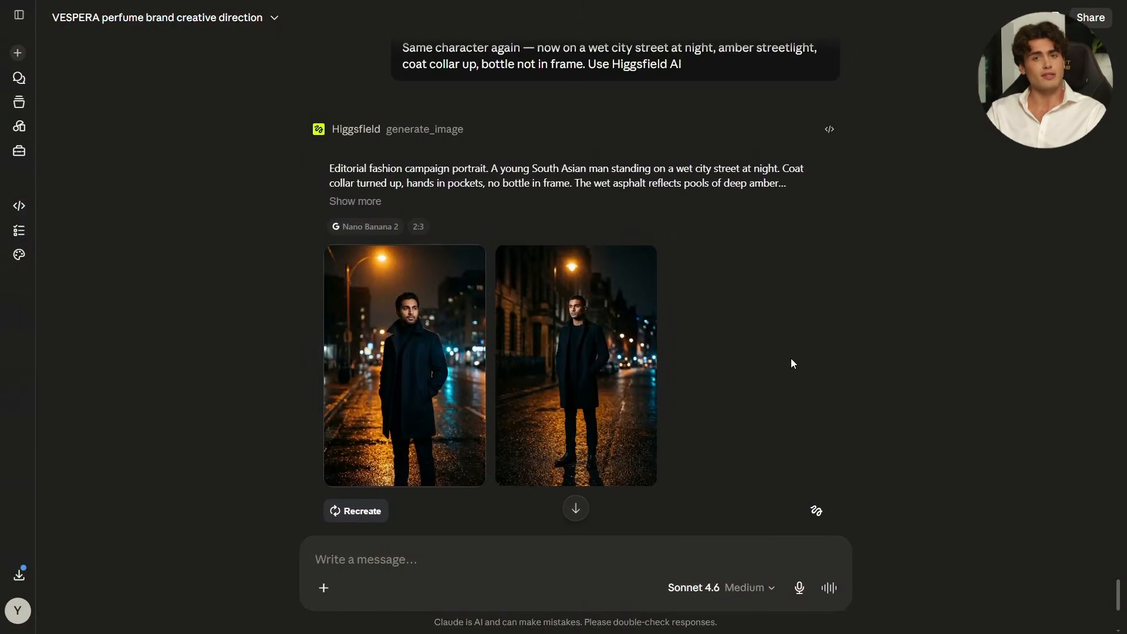
{"action": "scroll", "coordinate": [797, 365], "scroll_direction": "up", "scroll_amount": 2}
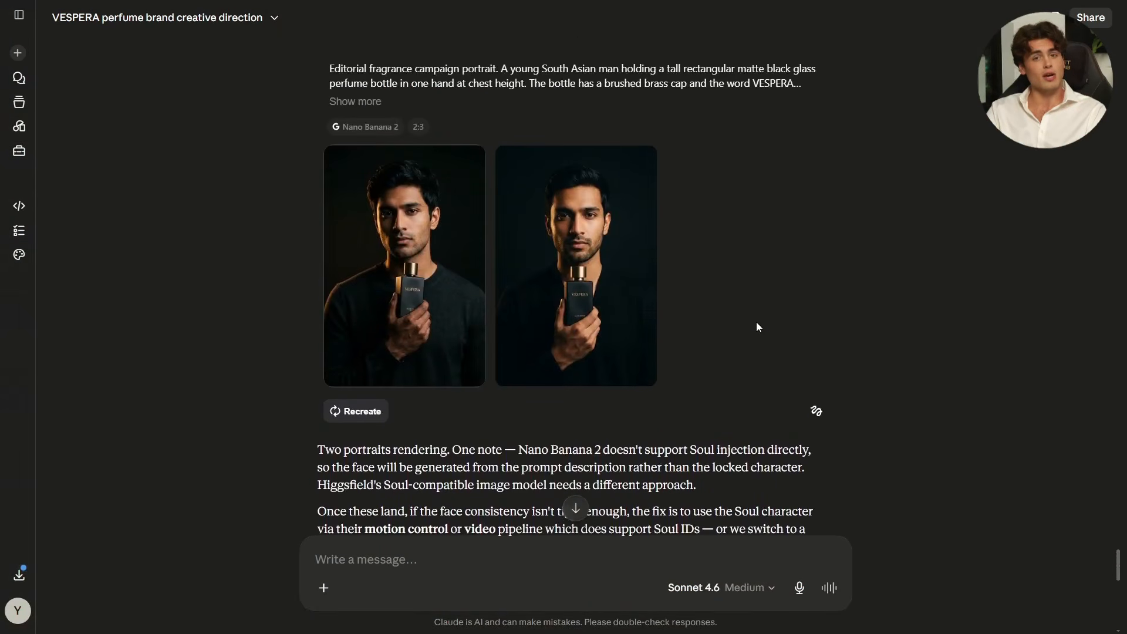
{"action": "scroll", "coordinate": [743, 318], "scroll_direction": "down", "scroll_amount": 9}
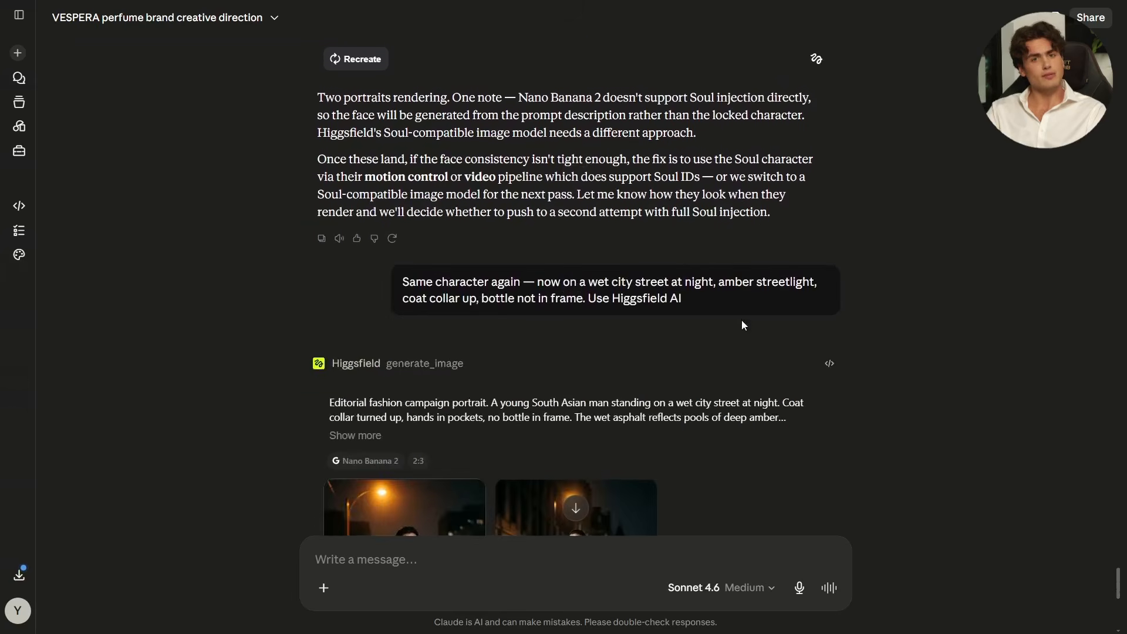
{"action": "scroll", "coordinate": [752, 340], "scroll_direction": "down", "scroll_amount": 4}
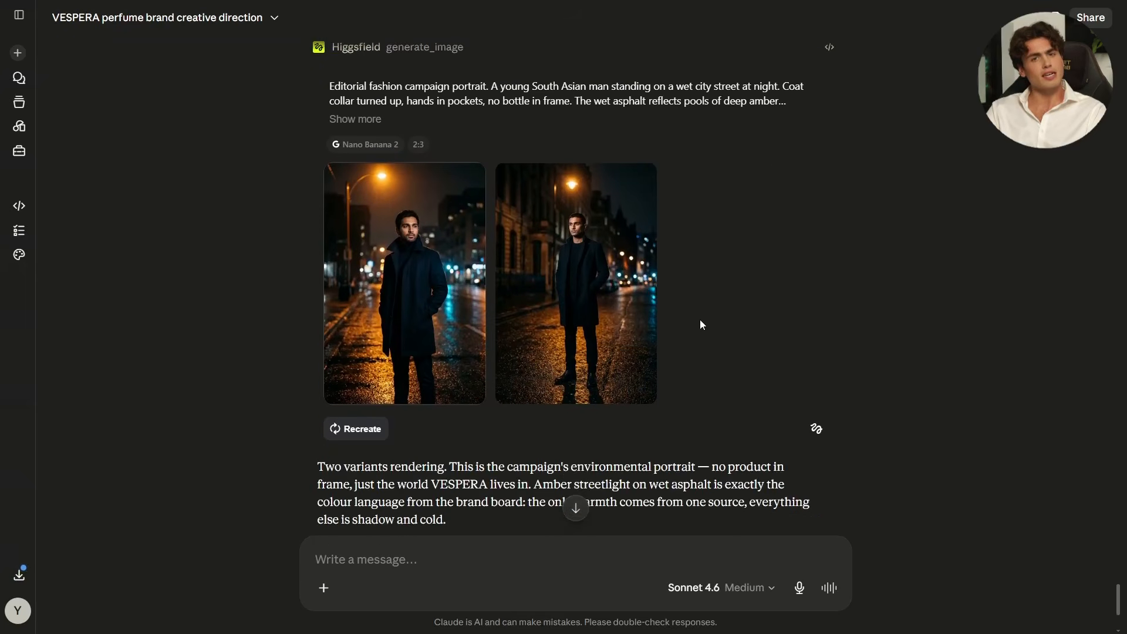
{"action": "scroll", "coordinate": [780, 324], "scroll_direction": "up", "scroll_amount": 1}
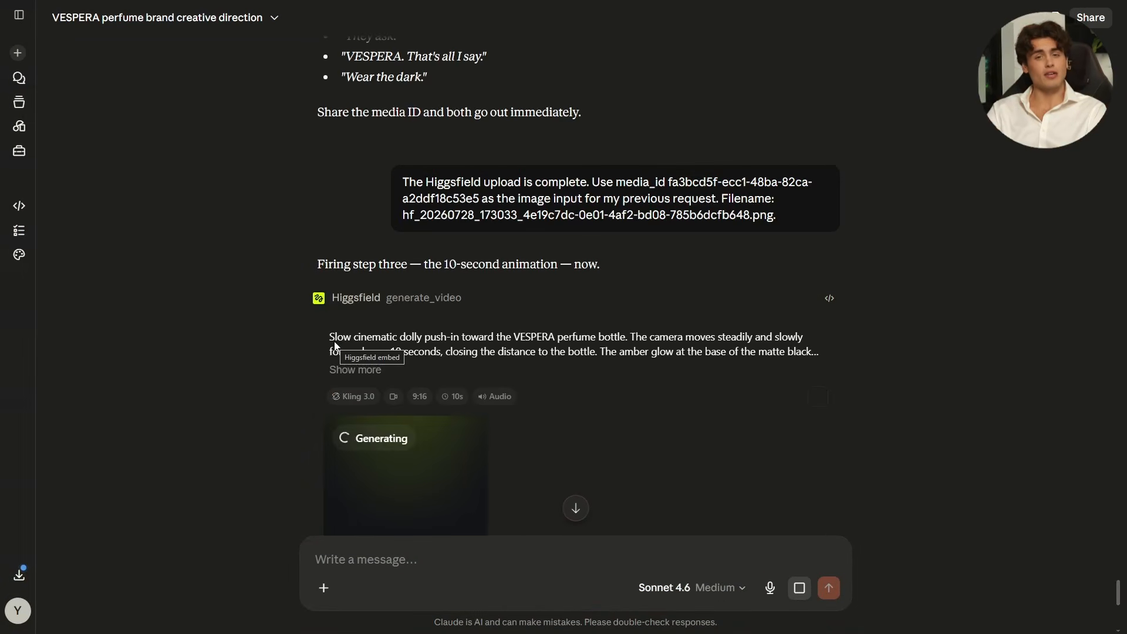
- Play the generated 10-second dolly push-in video of the VESPERA bottle
{"action": "scroll", "coordinate": [338, 413], "scroll_direction": "down", "scroll_amount": 2}
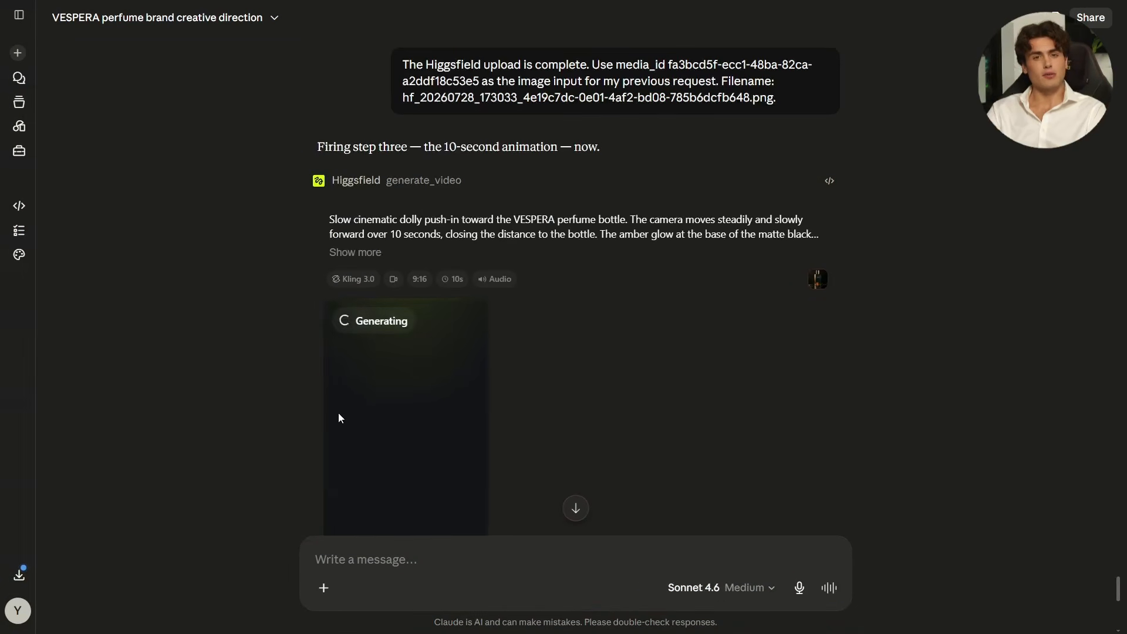
{"action": "scroll", "coordinate": [338, 415], "scroll_direction": "down", "scroll_amount": 2}
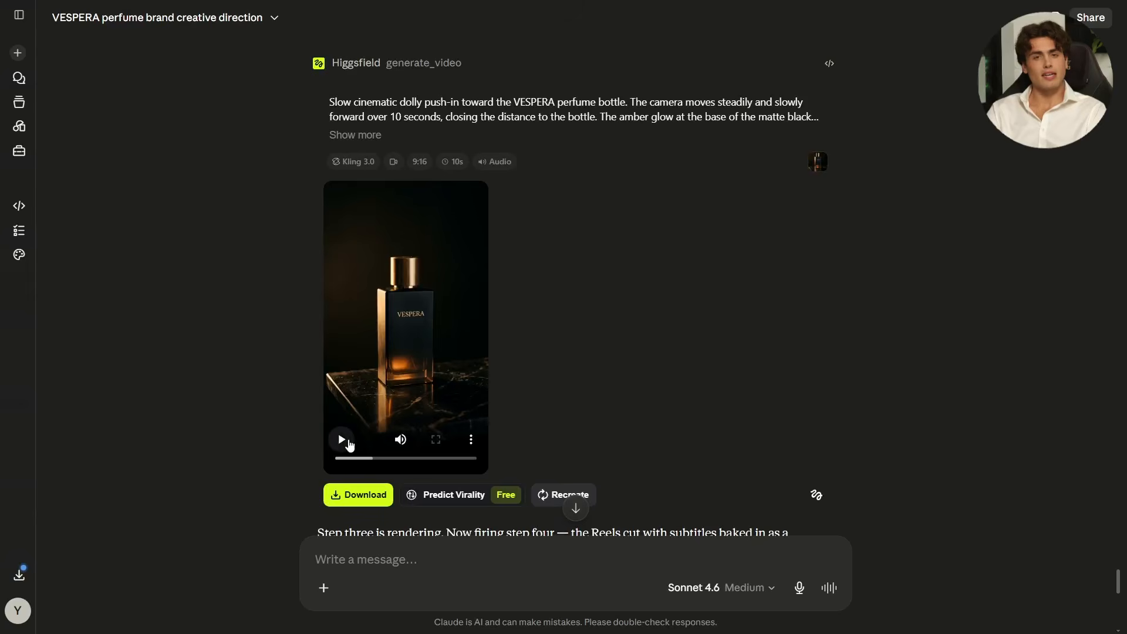
{"action": "left_click", "coordinate": [347, 444]}
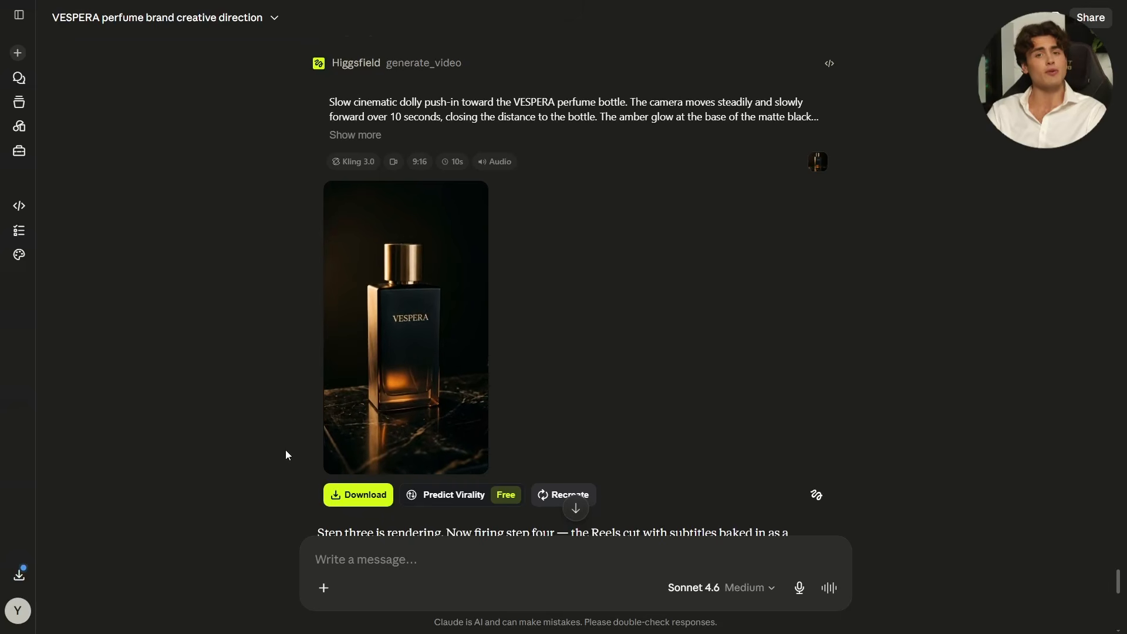
{"action": "mouse_move", "coordinate": [400, 332]}
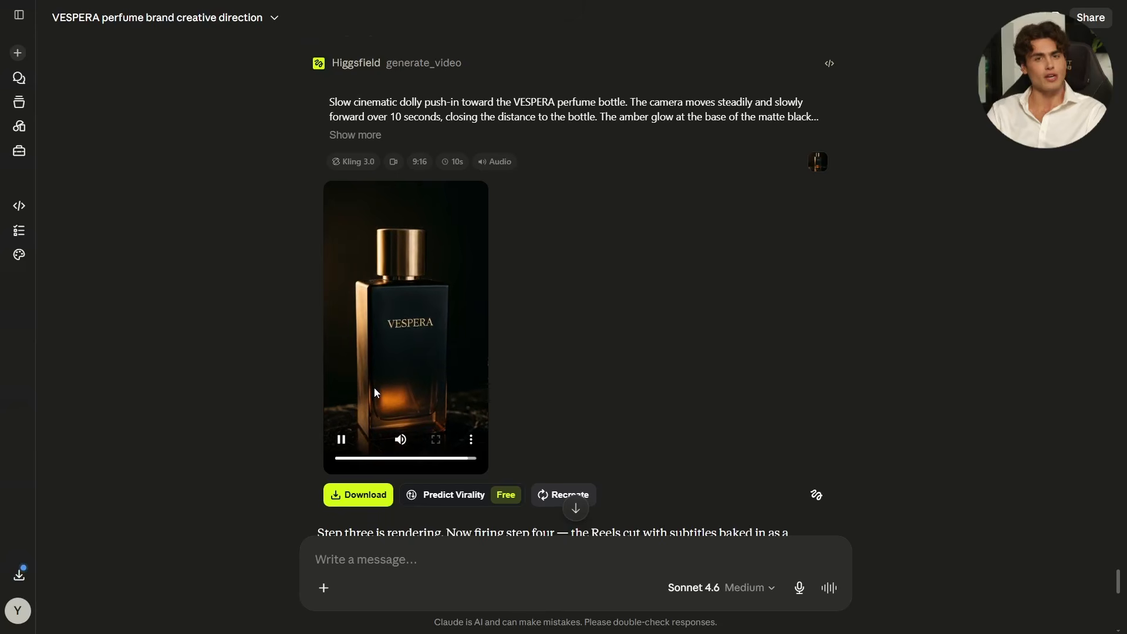
{"action": "left_click", "coordinate": [351, 448]}
- Review the subtitled Reels cut and the notes on the two vertical video jobs
{"action": "scroll", "coordinate": [498, 399], "scroll_direction": "down", "scroll_amount": 10}
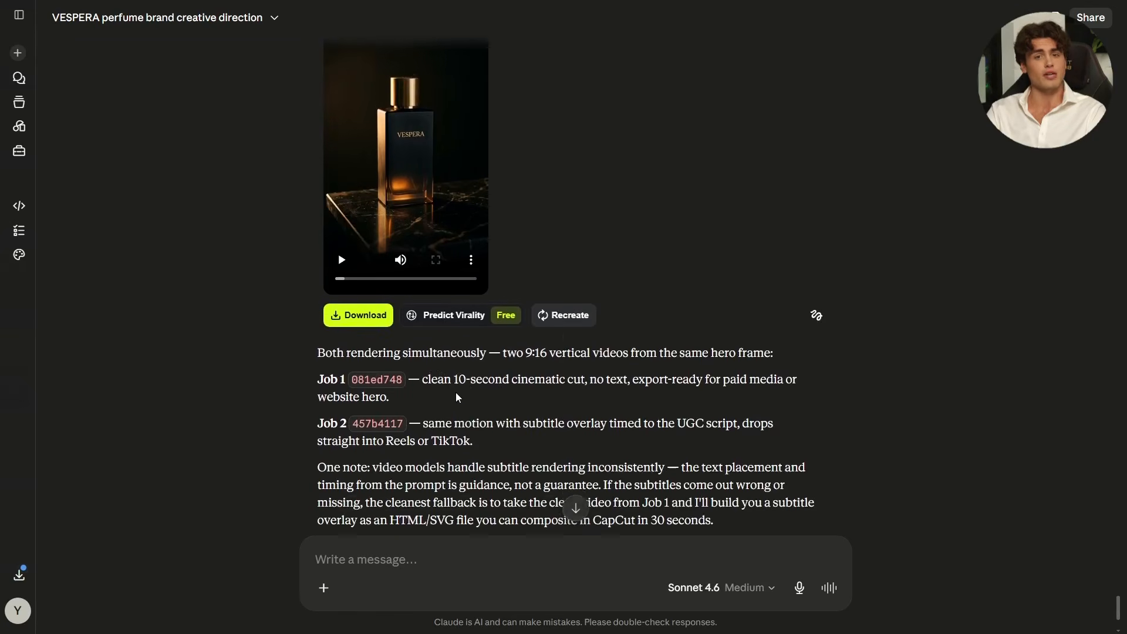
{"action": "scroll", "coordinate": [455, 395], "scroll_direction": "up", "scroll_amount": 4}
{"action": "scroll", "coordinate": [456, 394], "scroll_direction": "up", "scroll_amount": 3}
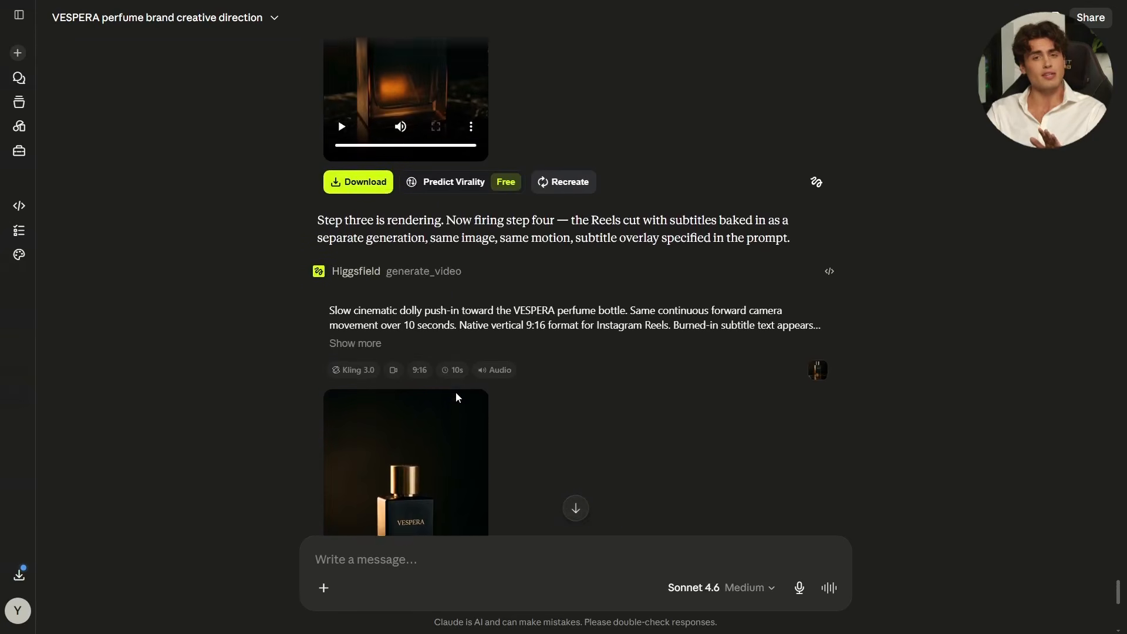
{"action": "scroll", "coordinate": [456, 395], "scroll_direction": "down", "scroll_amount": 3}
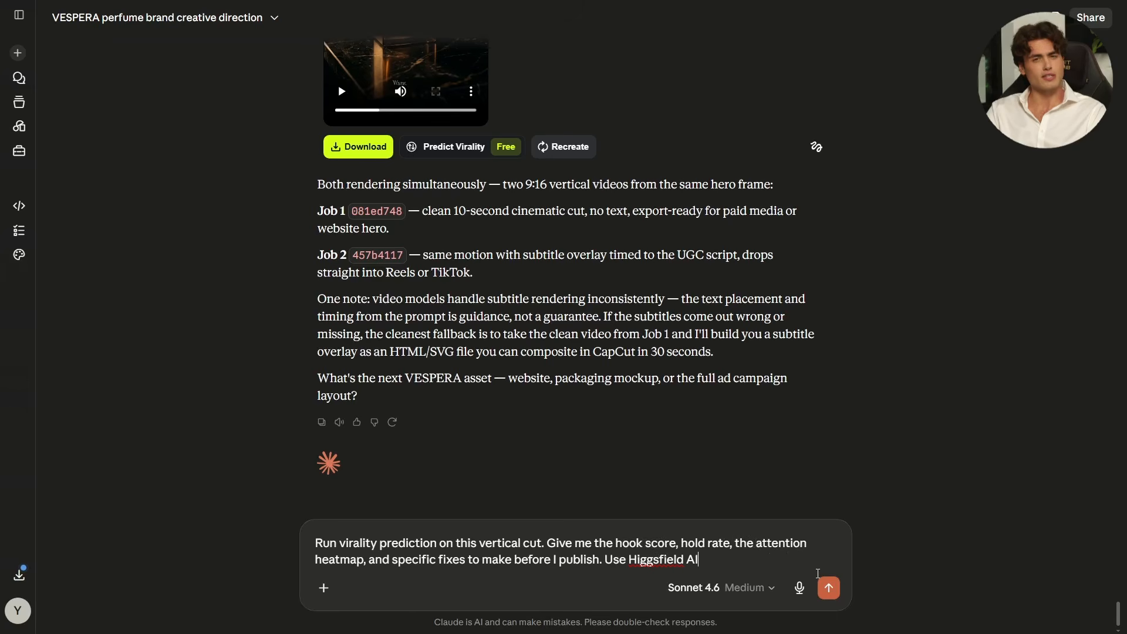
- Request a Higgsfield virality prediction on the vertical cut with hook score, hold rate, attention heatmap and specific fixes, and review the results dashboard
{"action": "left_click", "coordinate": [826, 589]}
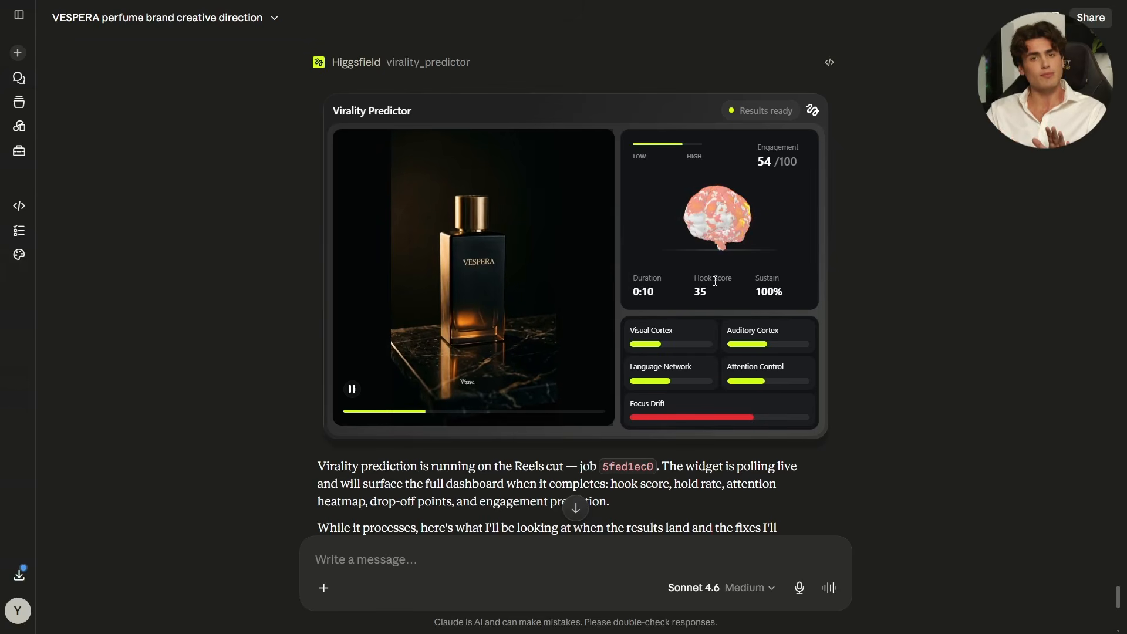
{"action": "scroll", "coordinate": [551, 347], "scroll_direction": "up", "scroll_amount": 1}
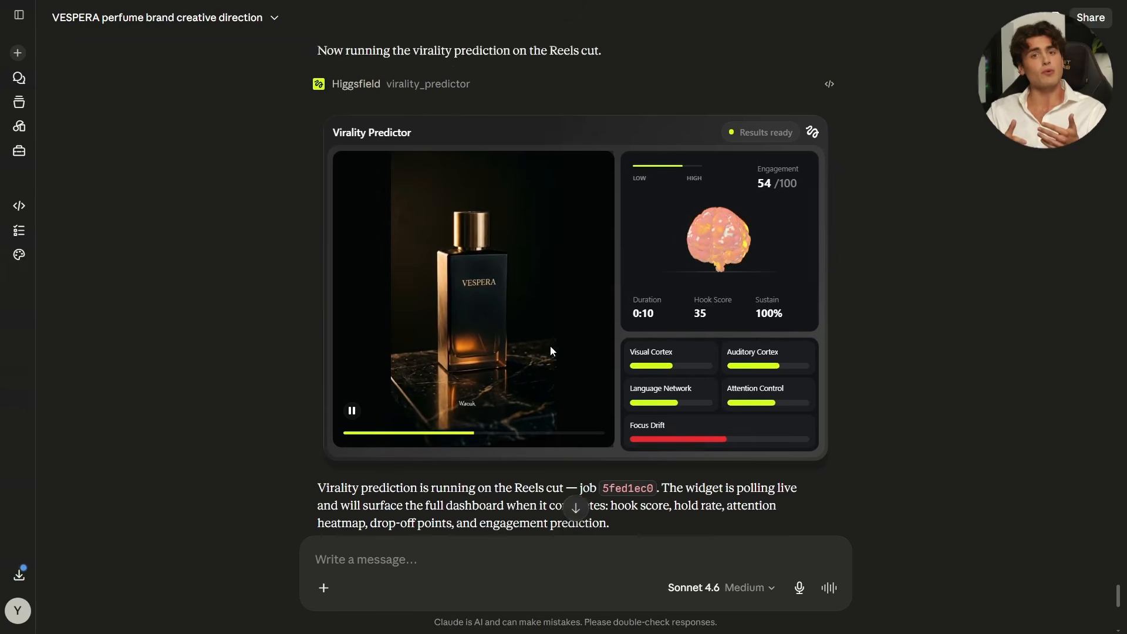
{"action": "scroll", "coordinate": [551, 347], "scroll_direction": "down", "scroll_amount": 1}
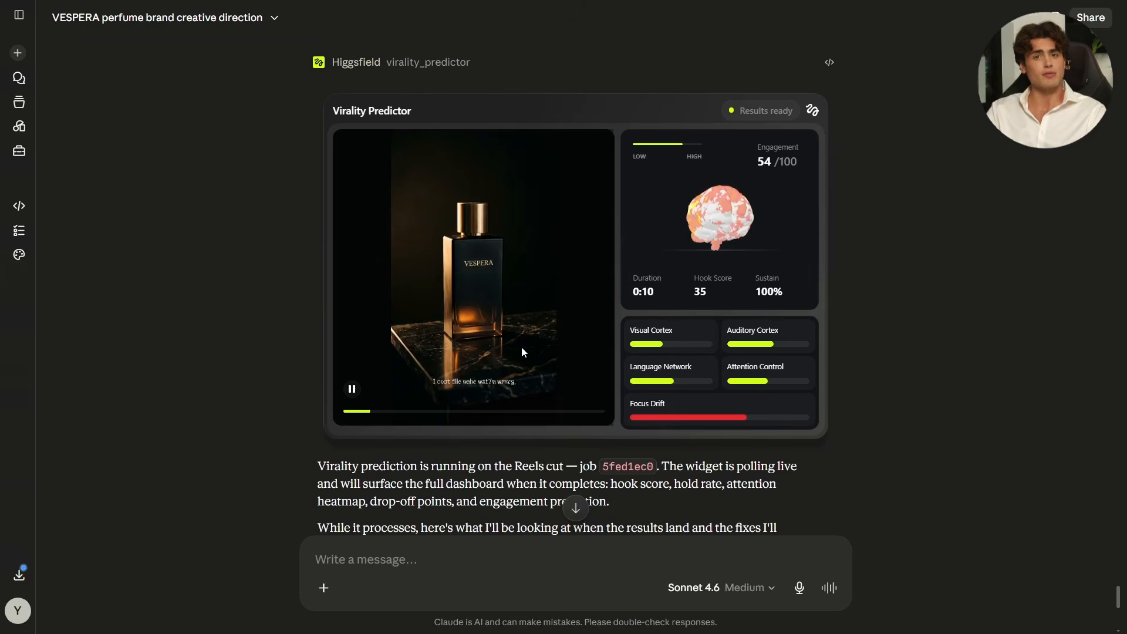
- Request a Higgsfield regeneration of the vertical cut with a faster open, starting on the frame-filling VESPERA label and pulling back to the full bottle
{"action": "left_click", "coordinate": [408, 565]}
{"action": "type", "text": "Regenerate the vertical cut. Open on the VESPERA label filling the entire frame, then pull back to reveal the full bottle. Faster open, everything else identical. Use Higgsfield AI"}
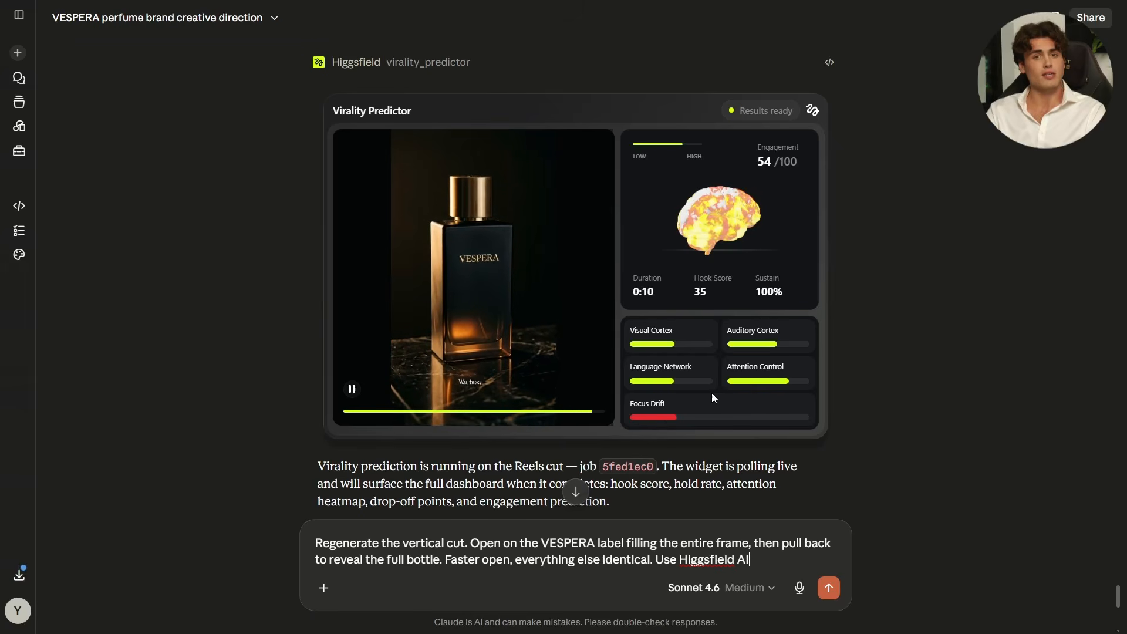
{"action": "left_click", "coordinate": [829, 598]}
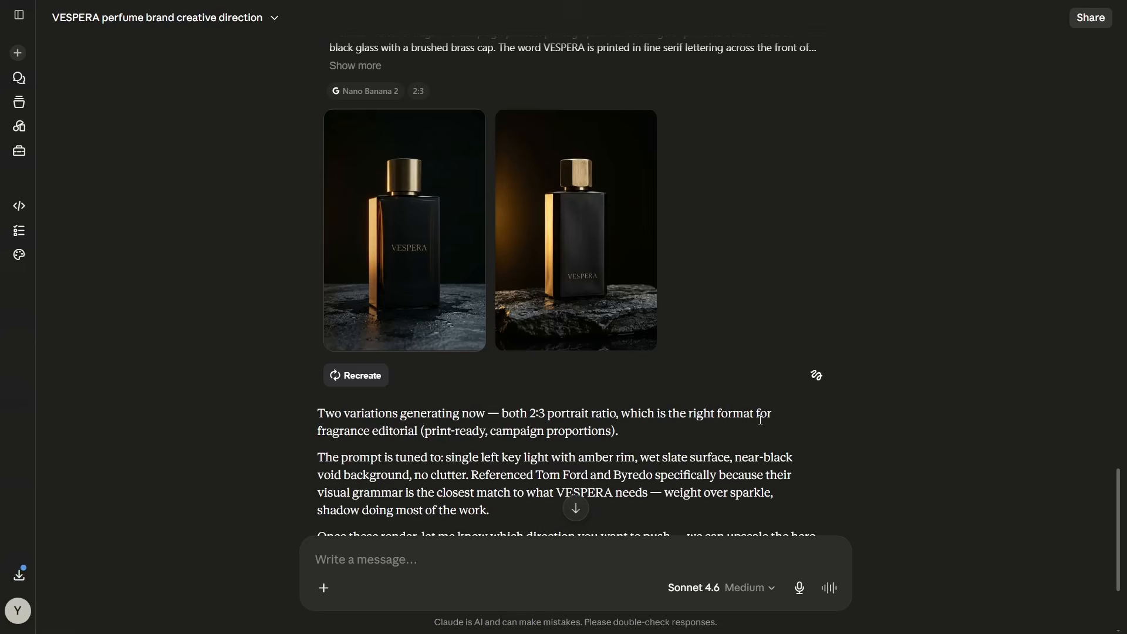
- Look back over the campaign's bottle images and street portraits, and replay the dolly push-in video
{"action": "scroll", "coordinate": [759, 420], "scroll_direction": "down", "scroll_amount": 3}
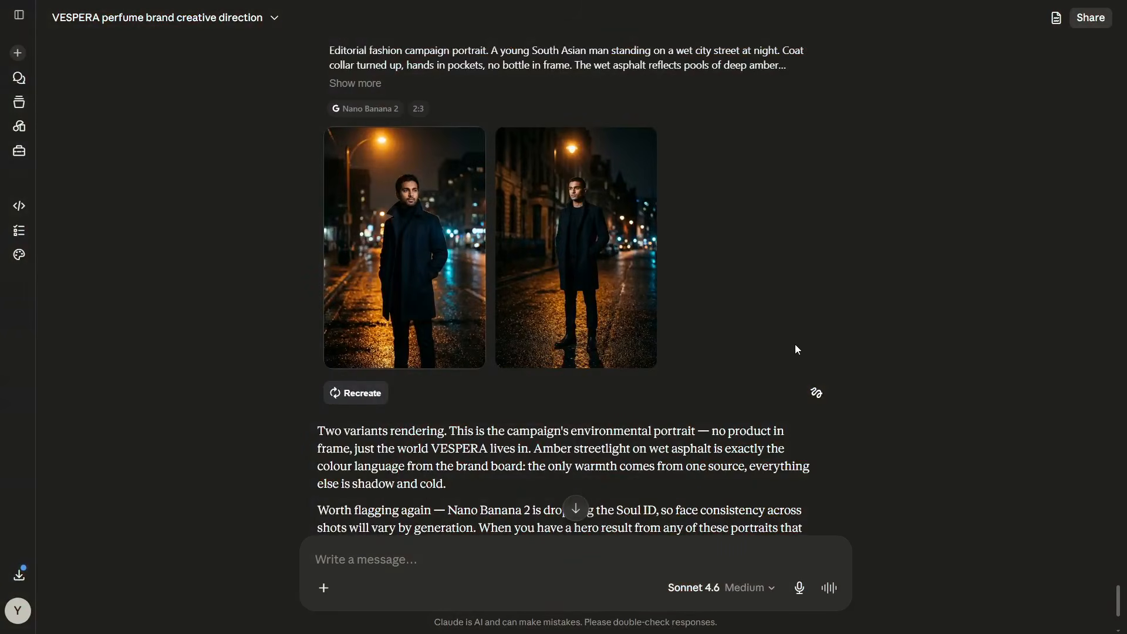
{"action": "scroll", "coordinate": [806, 355], "scroll_direction": "up", "scroll_amount": 2}
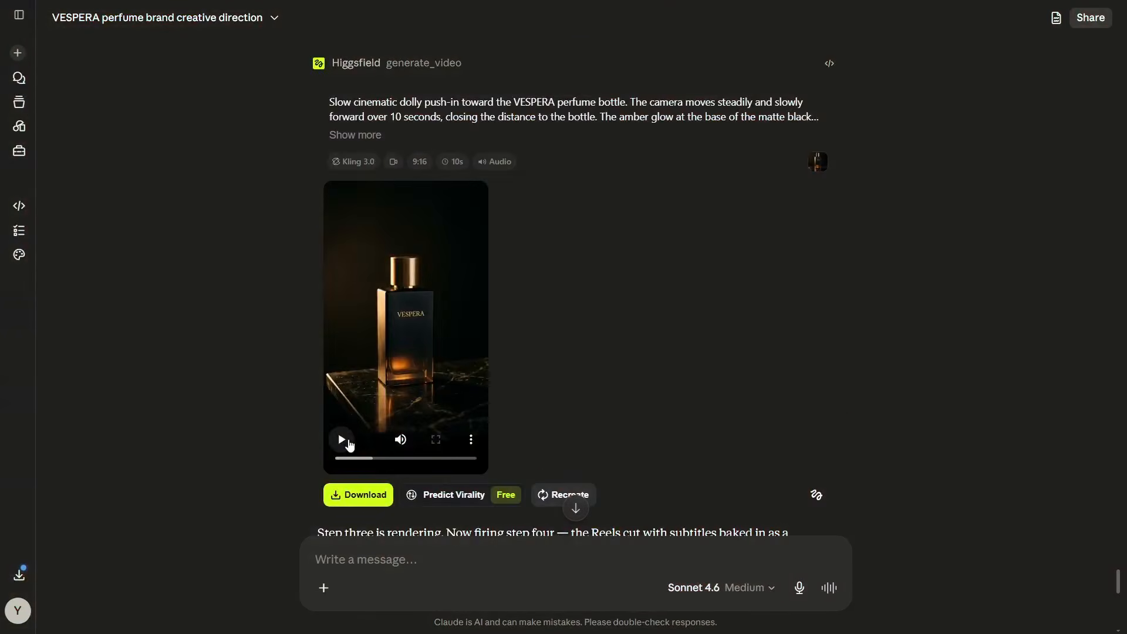
{"action": "left_click", "coordinate": [347, 447]}
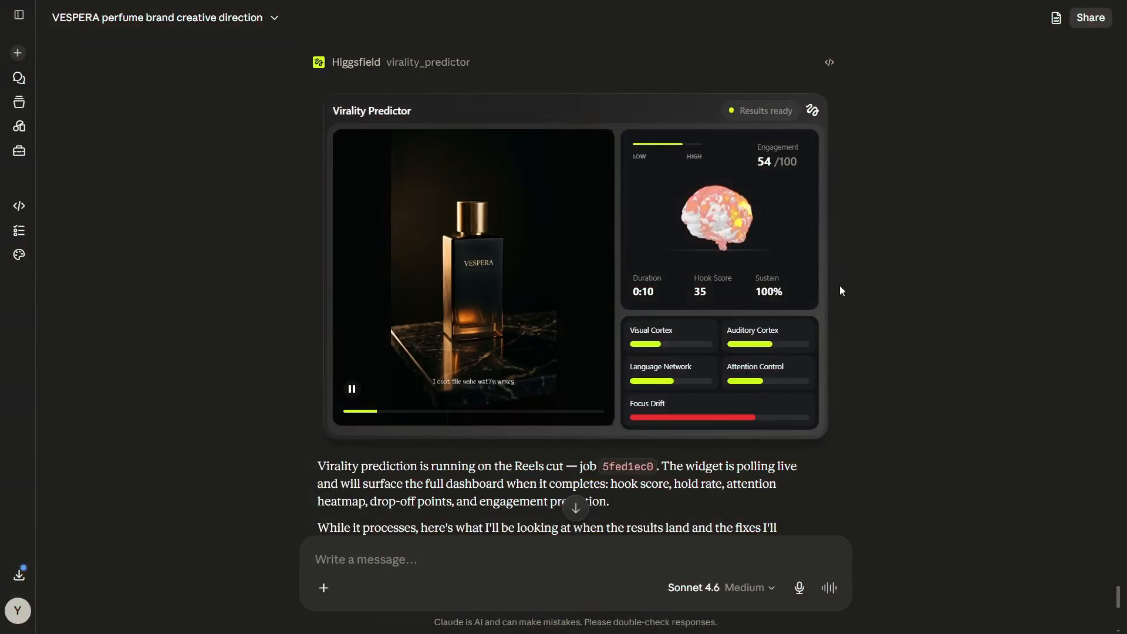